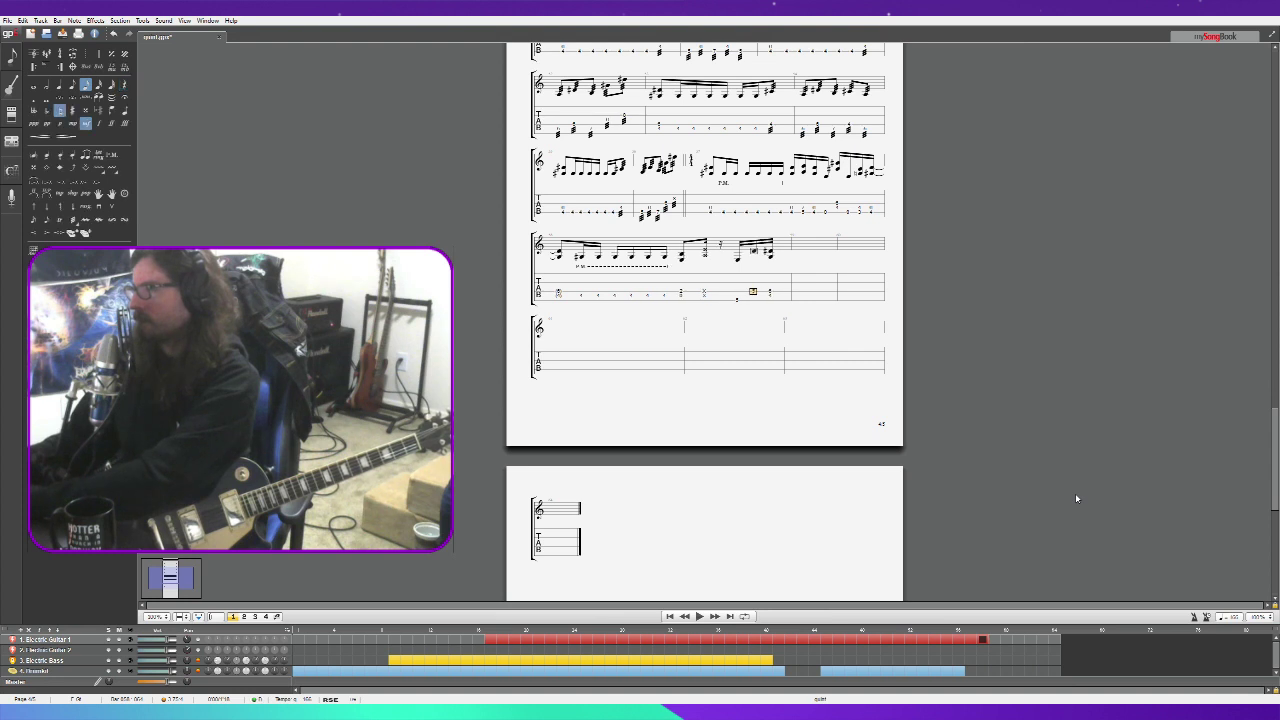
# Lengthen the selected note after the rest in bar 58 to an eighth and play the bar back from its start.
pyautogui.press('-')
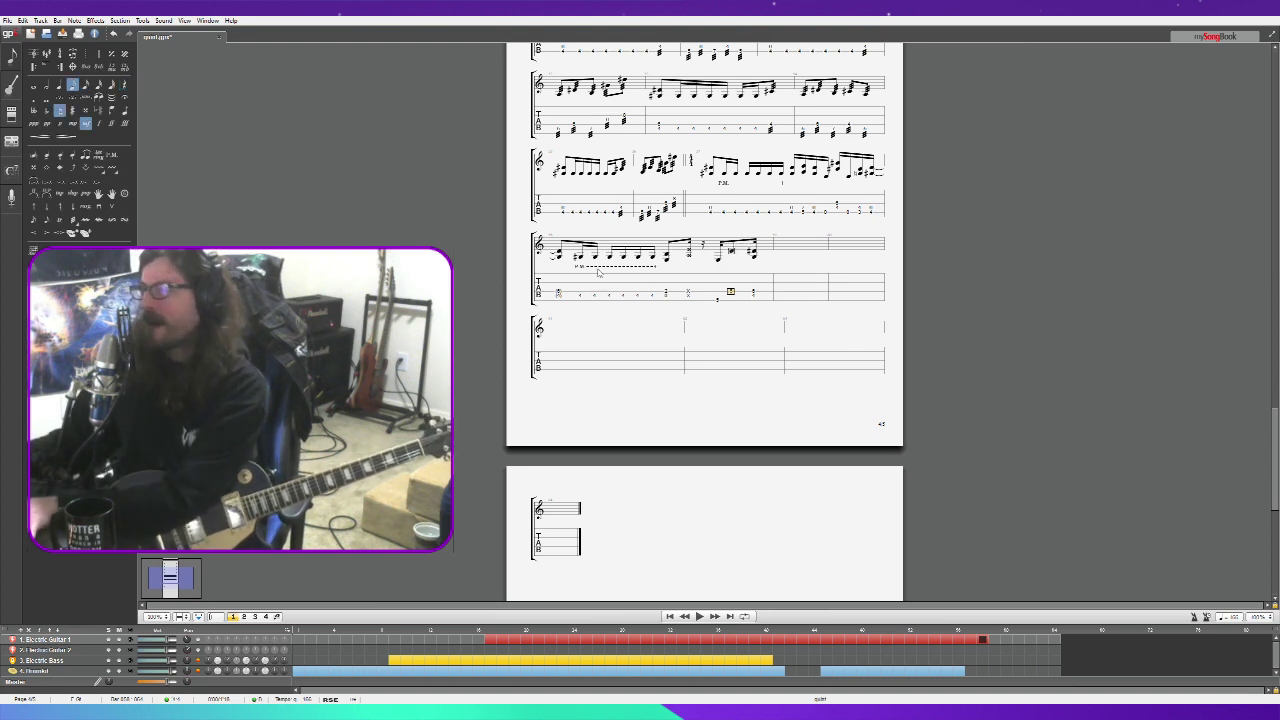
pyautogui.click(561, 287)
pyautogui.press('space')
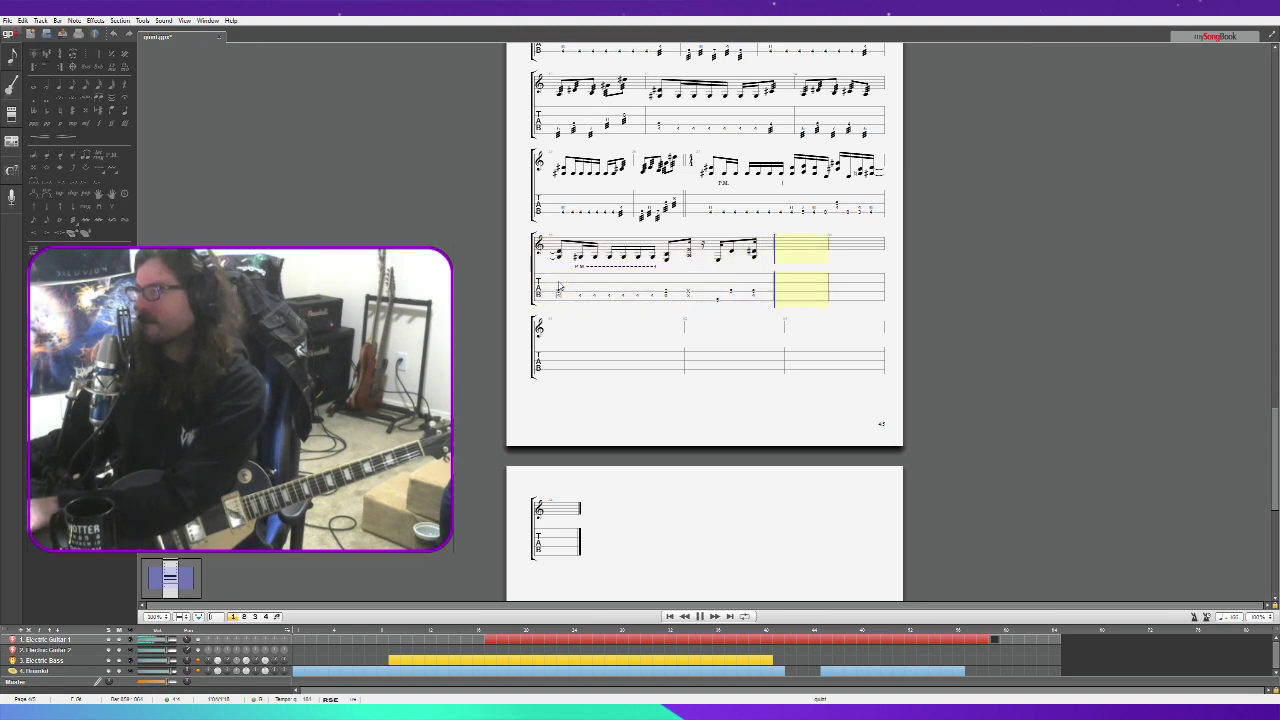
pyautogui.press('space')
# Shorten the chord following bar 58's palm-muted run to a sixteenth and lengthen the rest before the final notes to an eighth.
pyautogui.click(717, 300)
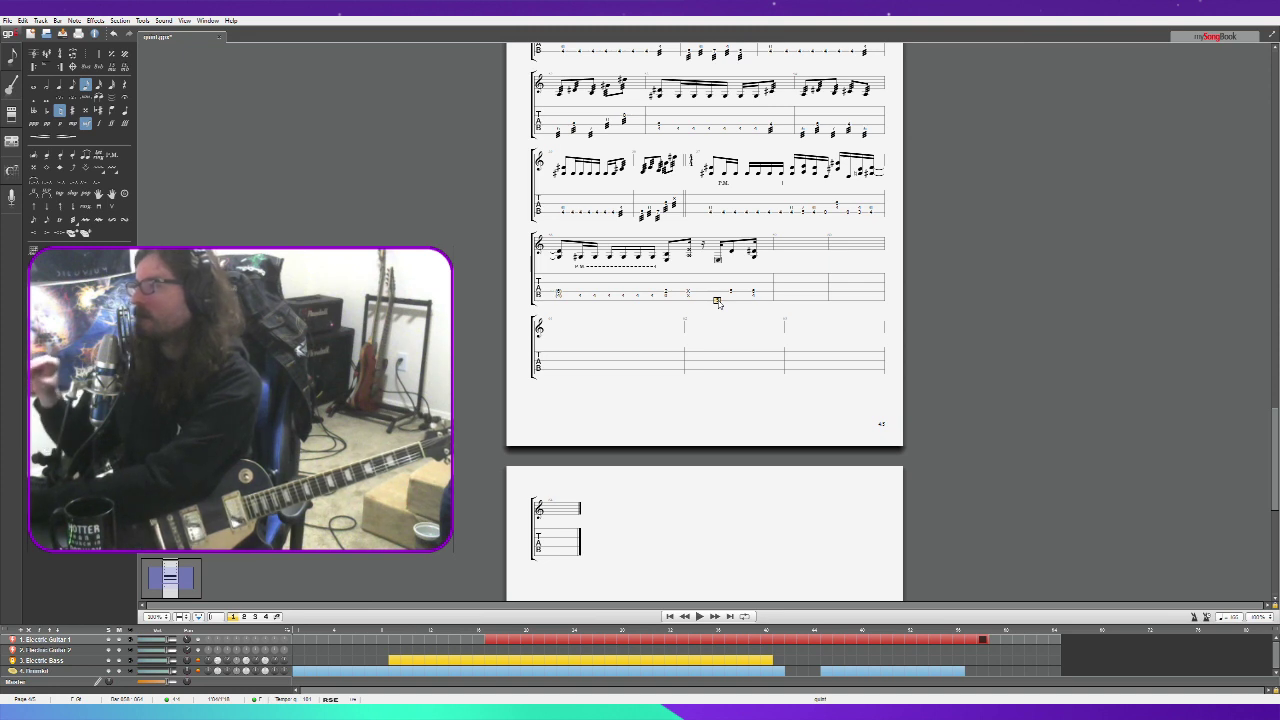
pyautogui.press('Left')
pyautogui.press('Left')
pyautogui.press('Right')
pyautogui.press('Left')
pyautogui.press('Left')
pyautogui.press('-')
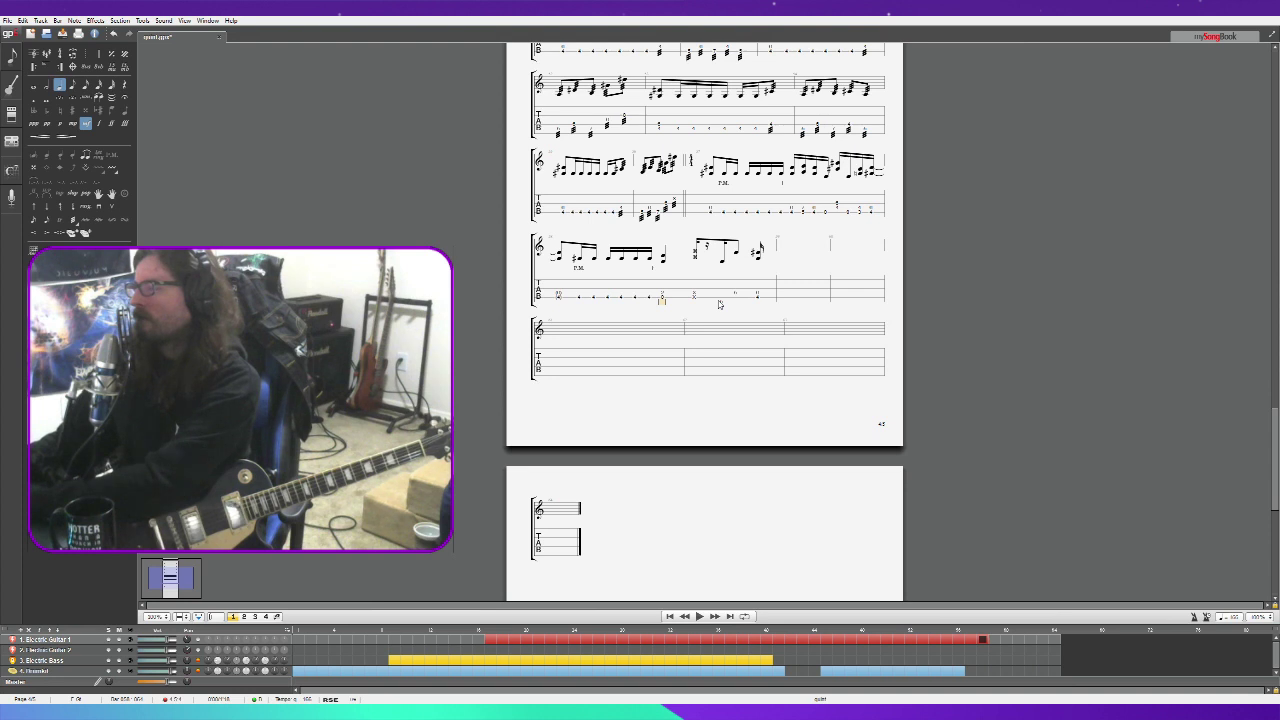
pyautogui.press('+')
pyautogui.press('+')
pyautogui.press('Right')
pyautogui.press('Right')
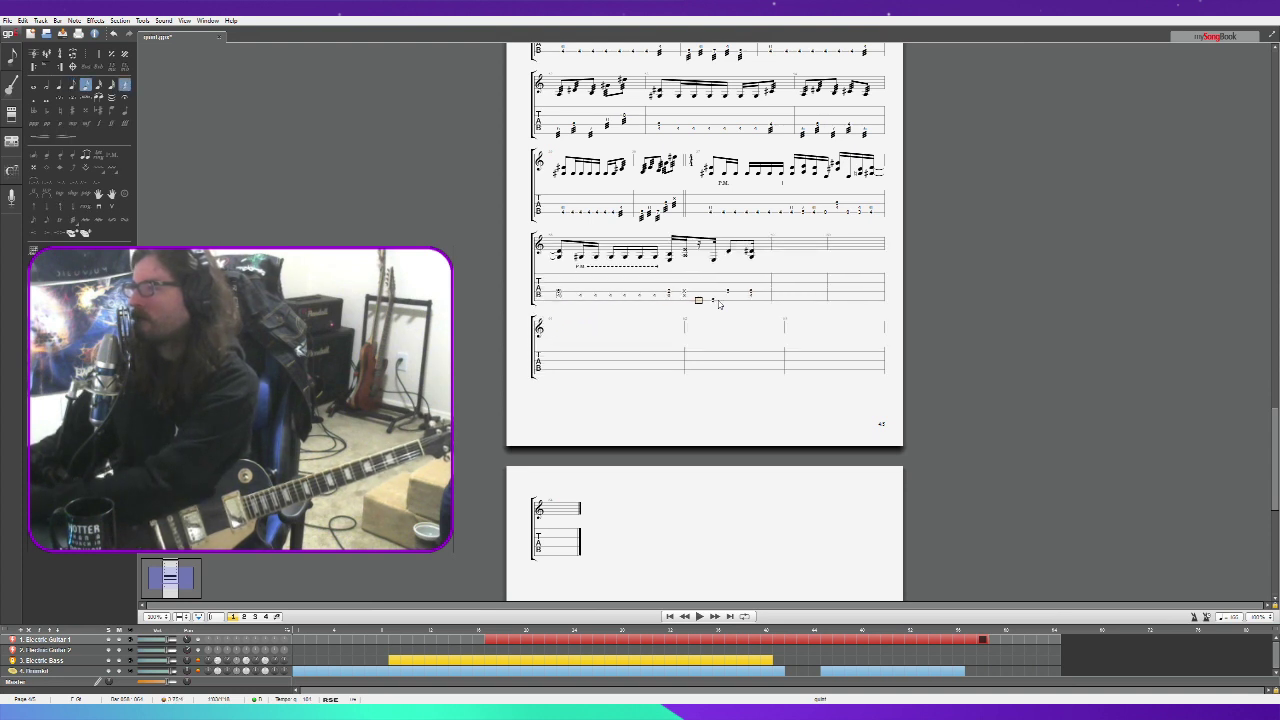
pyautogui.press('-')
# Play bar 58 back from its first beat to check the revised rhythm.
pyautogui.click(651, 289)
pyautogui.press('space')
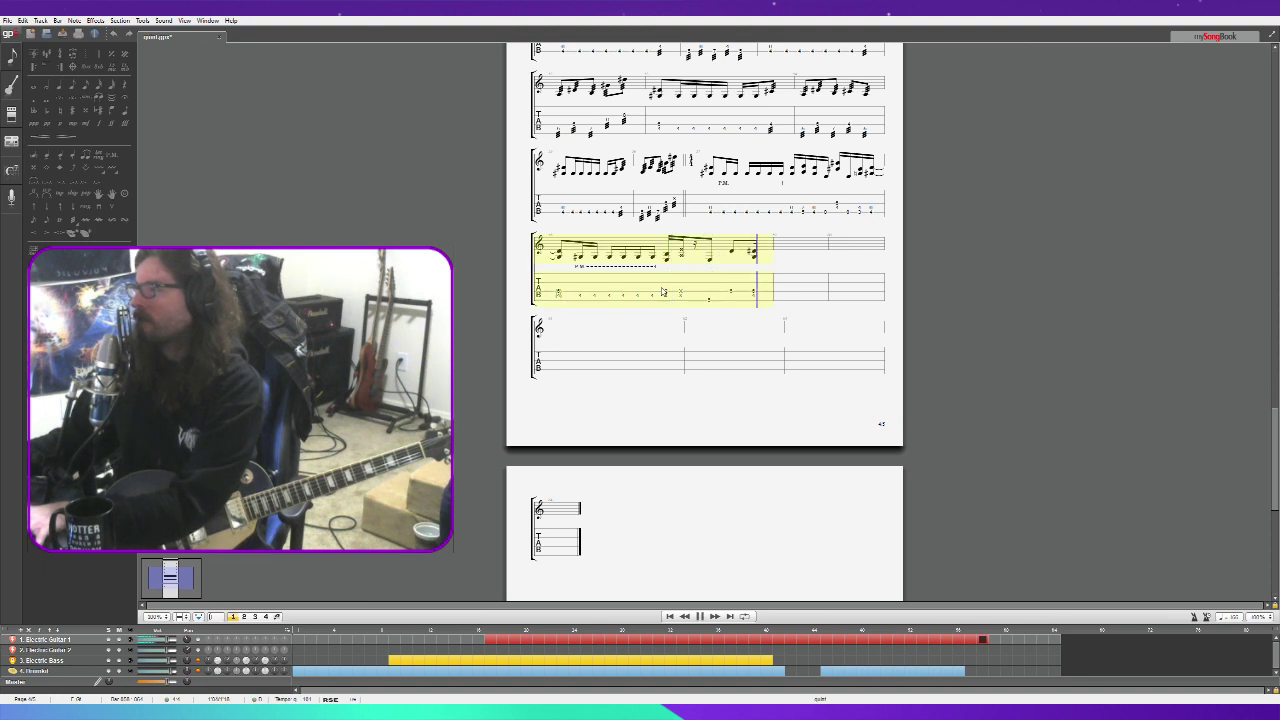
pyautogui.click(556, 290)
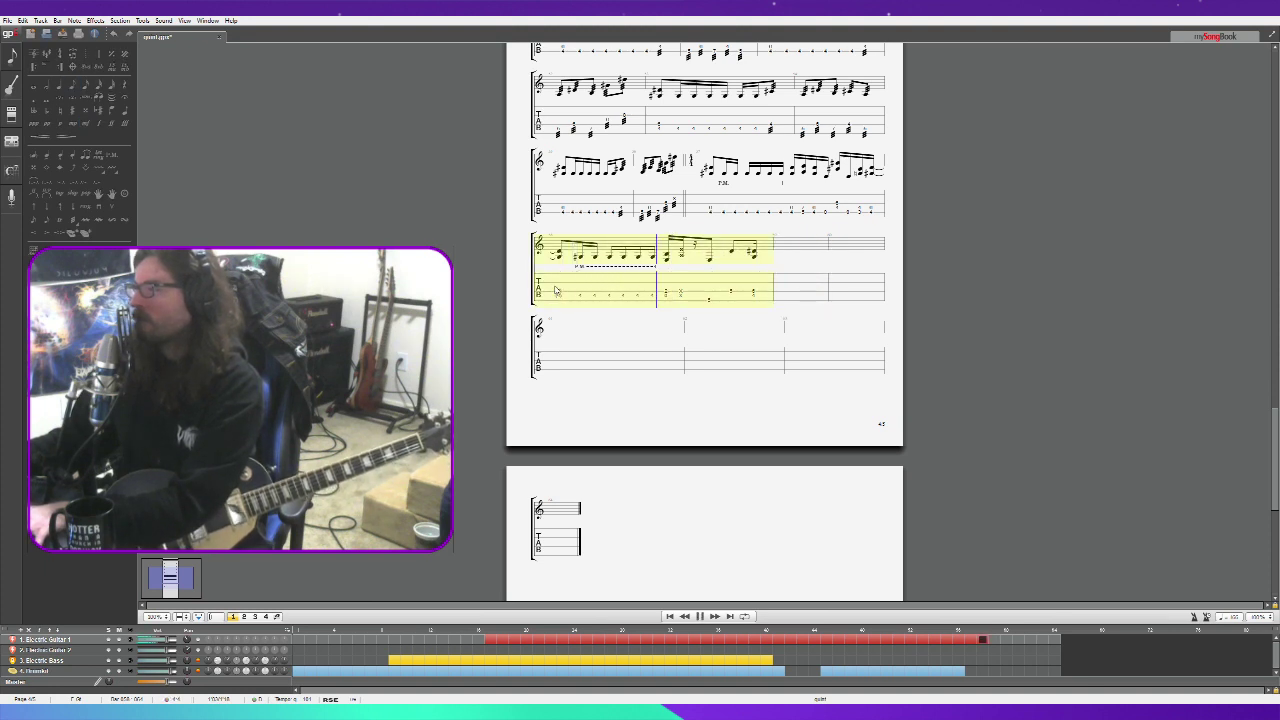
pyautogui.press('space')
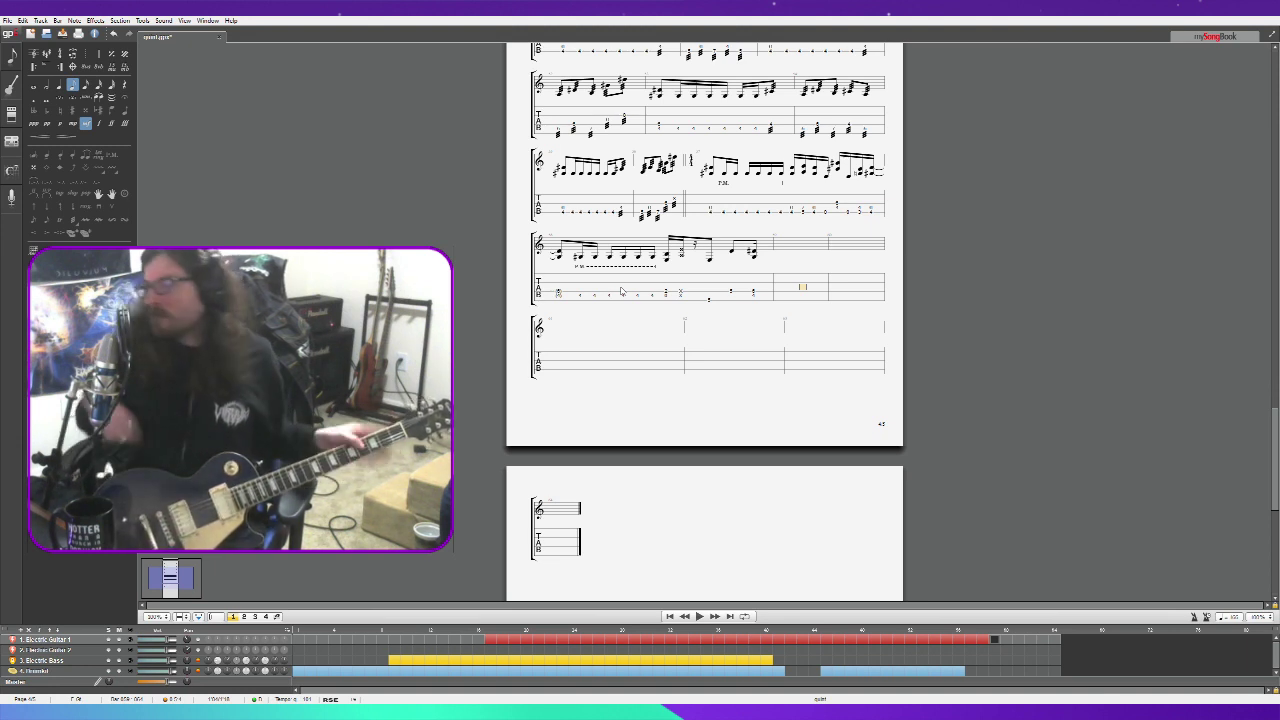
# Rework the two beats after the rest in bar 58, replacing the second beat's note with fret 8 on a higher string.
pyautogui.click(709, 293)
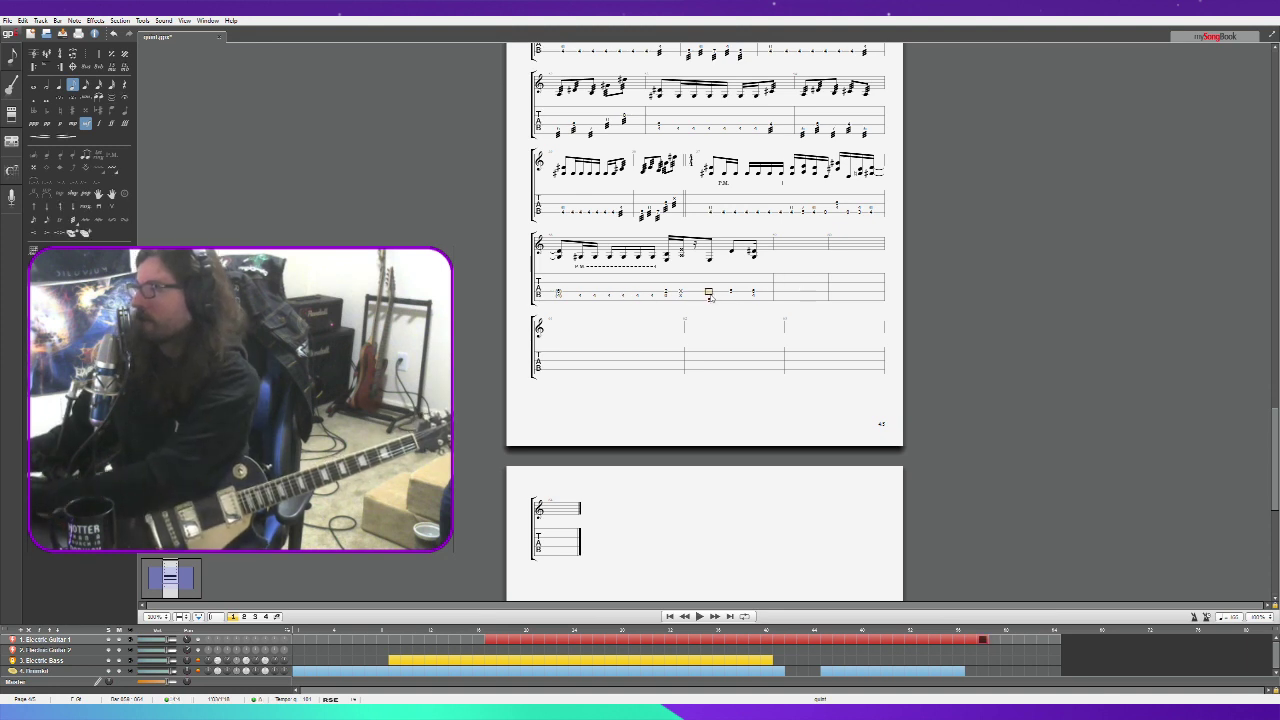
pyautogui.press('Down')
pyautogui.press('Right')
pyautogui.press('Right')
pyautogui.press('Up')
pyautogui.press('Up')
pyautogui.press('Left')
pyautogui.press('Delete')
pyautogui.press('Right')
pyautogui.press('Left')
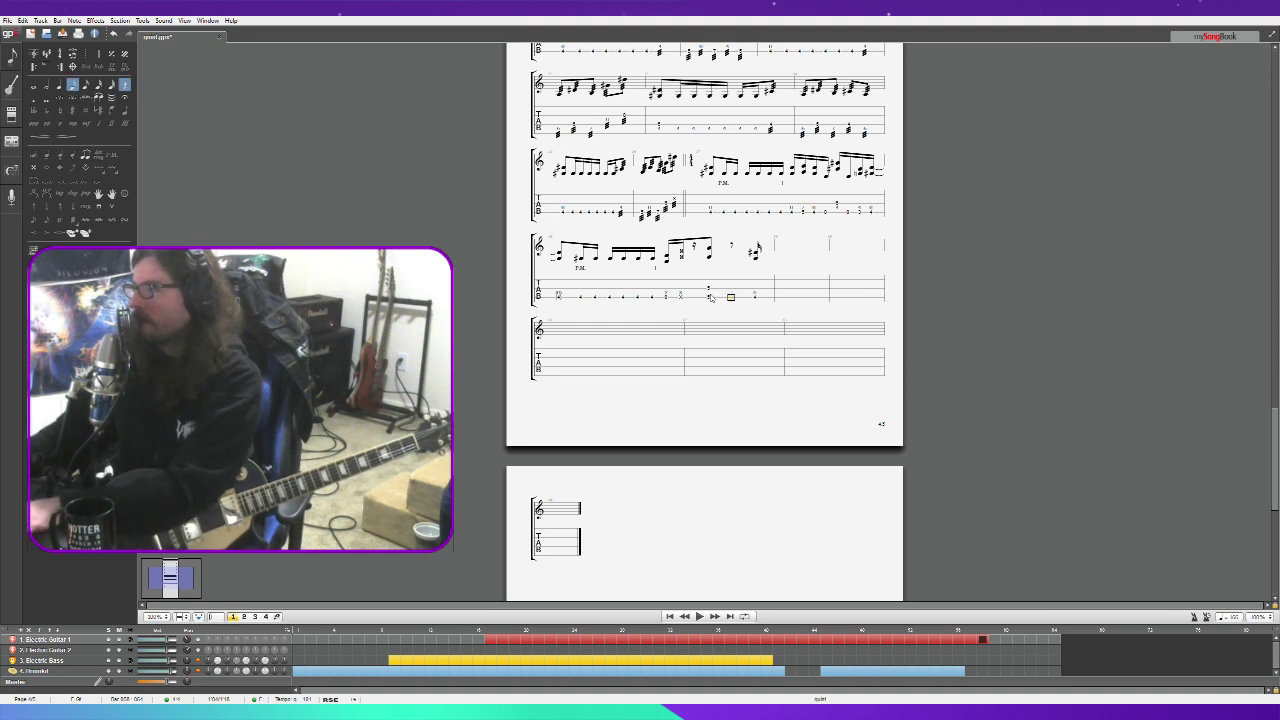
pyautogui.write('8')
pyautogui.press('Down')
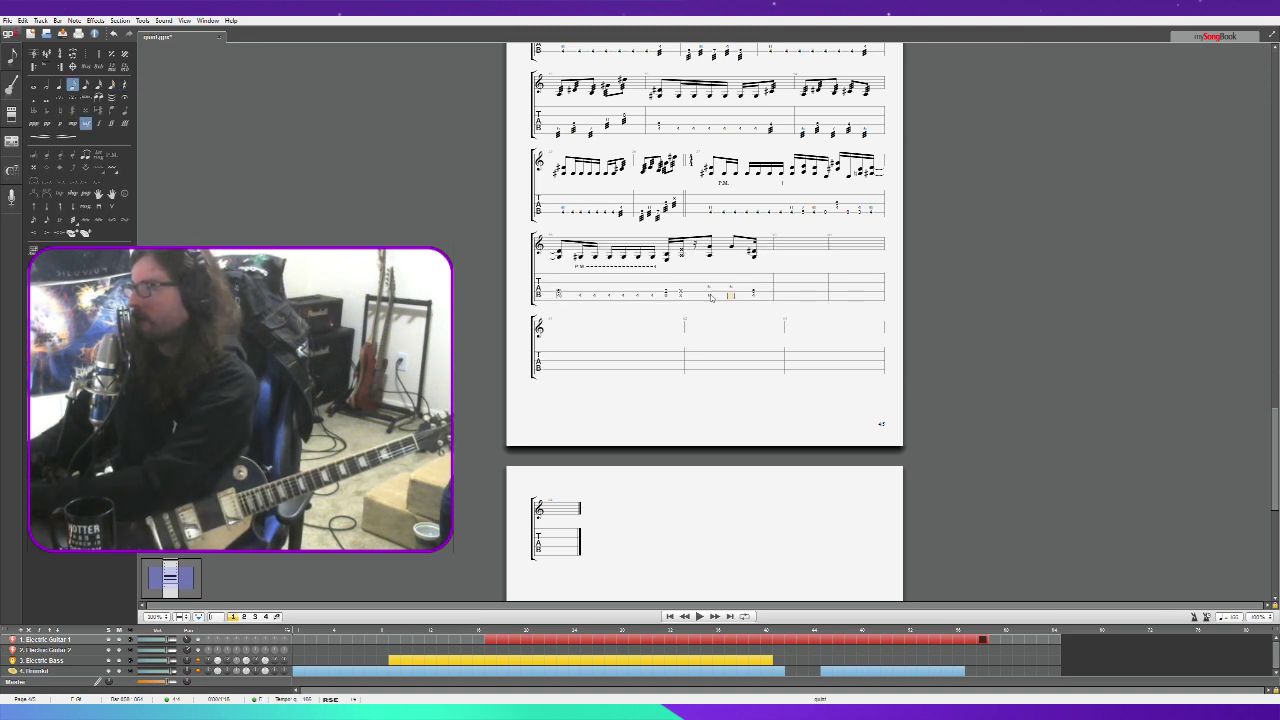
# Copy bars 57 and 58 and paste them three times to fill bars 59 through 64.
pyautogui.press('Left')
pyautogui.press('Up')
pyautogui.keyDown('shift'); pyautogui.click(714, 213); pyautogui.keyUp('shift')
pyautogui.hotkey('ctrl', 'c')
pyautogui.click(783, 273)
pyautogui.hotkey('ctrl', 'v')
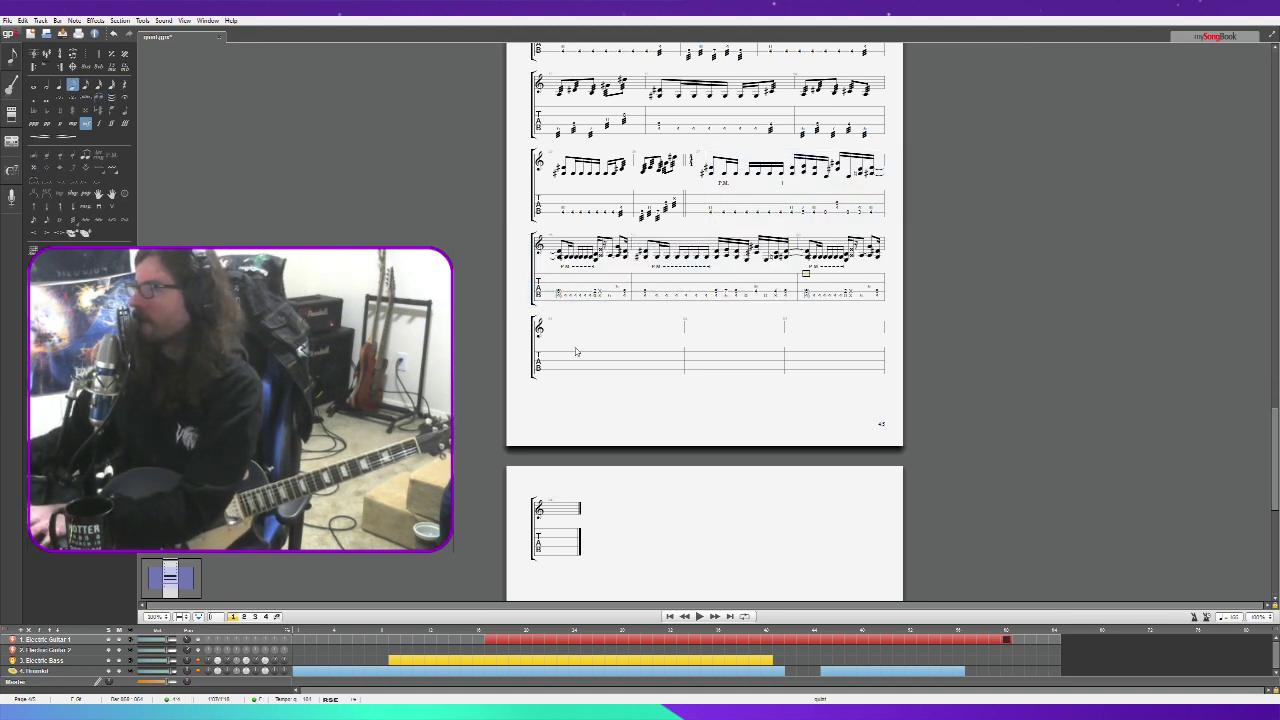
pyautogui.click(581, 343)
pyautogui.hotkey('ctrl', 'v')
pyautogui.click(862, 359)
pyautogui.hotkey('ctrl', 'v')
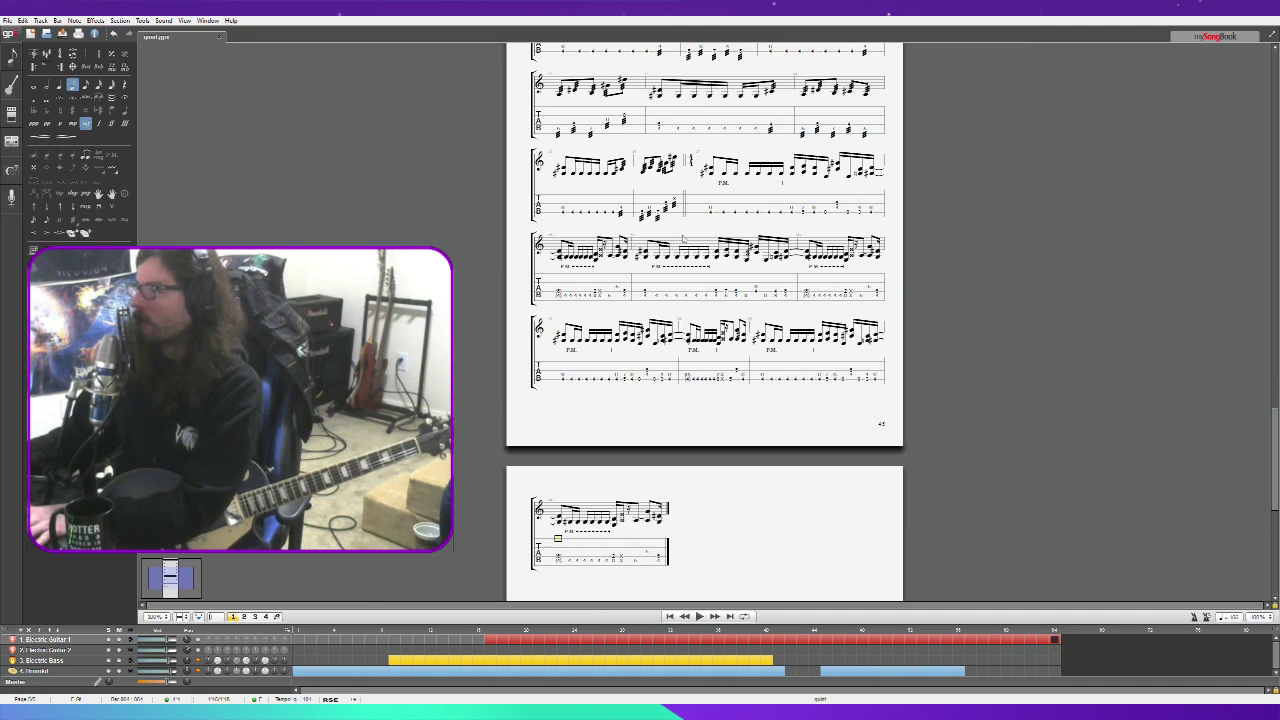
# Play the guitar track from the bar with the tempo marking on into the newly pasted bars.
pyautogui.click(707, 206)
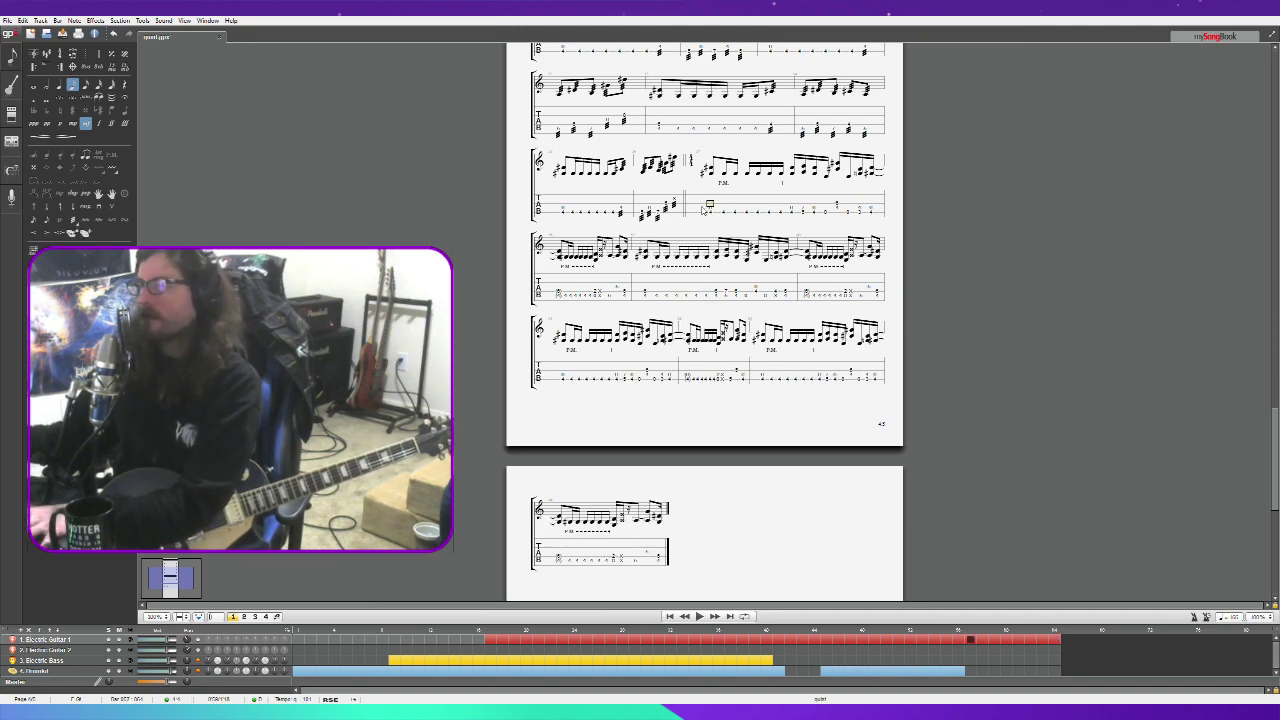
pyautogui.scroll(5, 715, 220)
pyautogui.scroll(3, 726, 234)
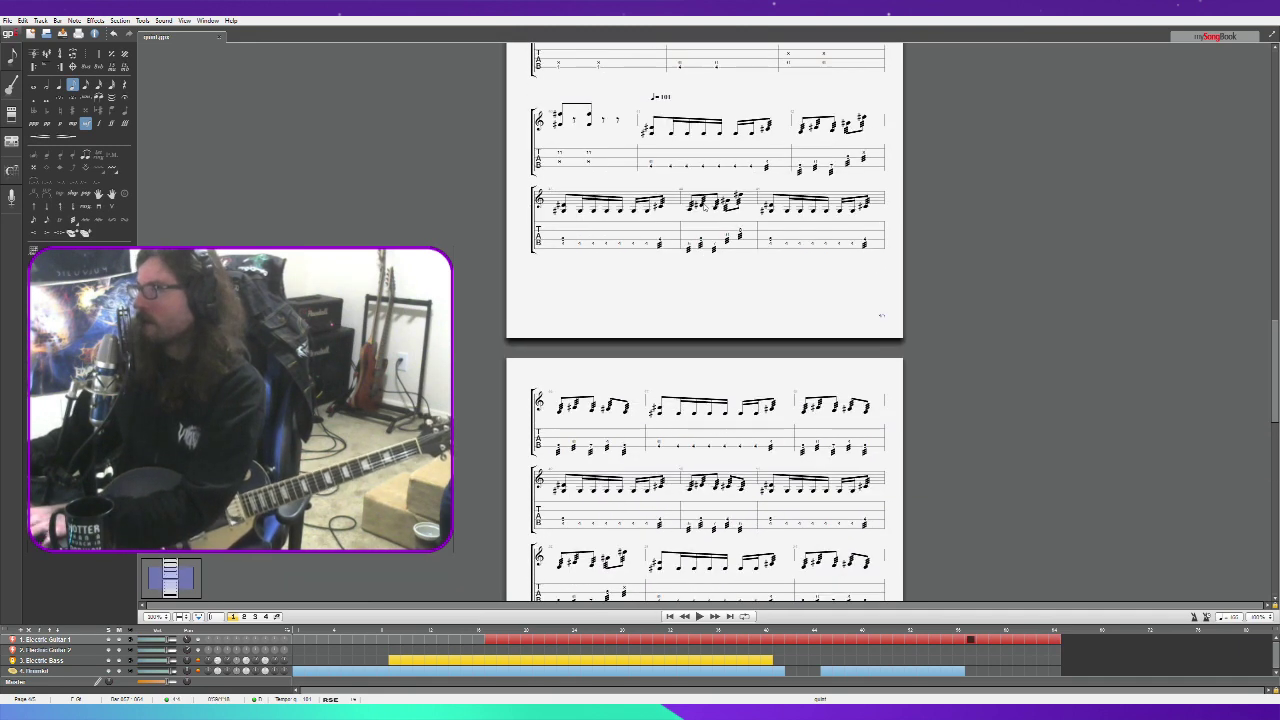
pyautogui.click(647, 344)
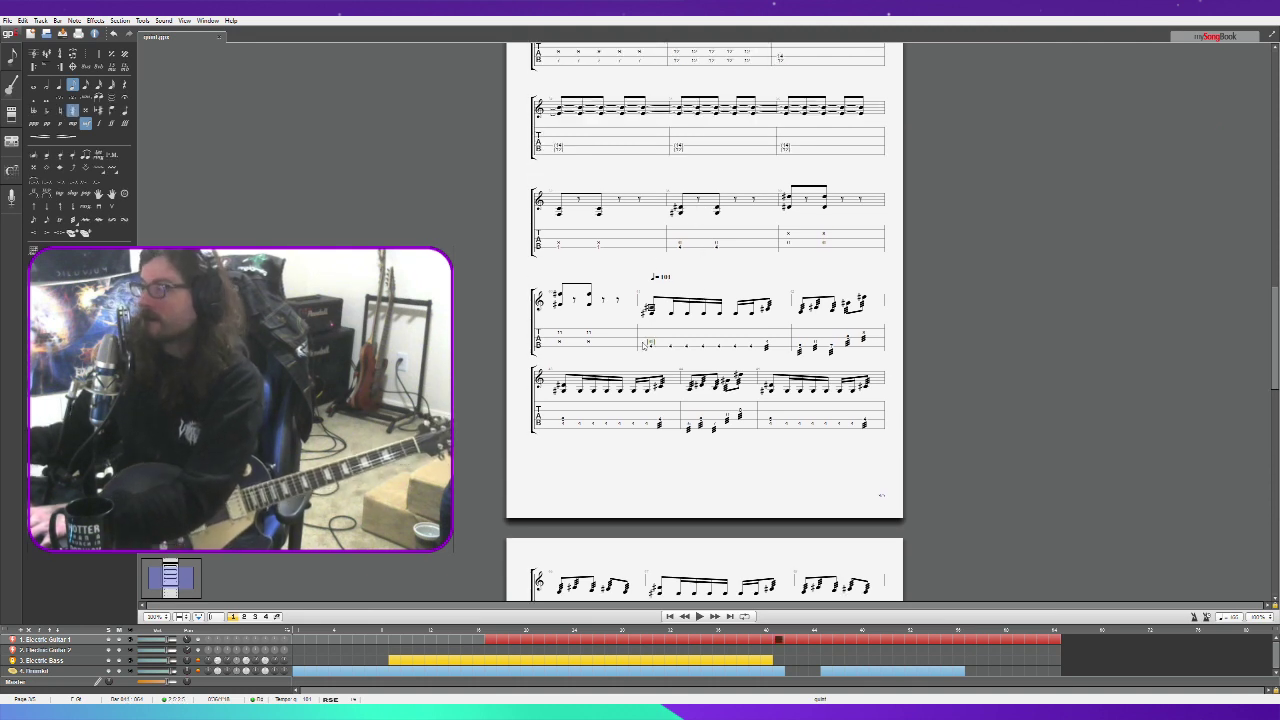
pyautogui.press('space')
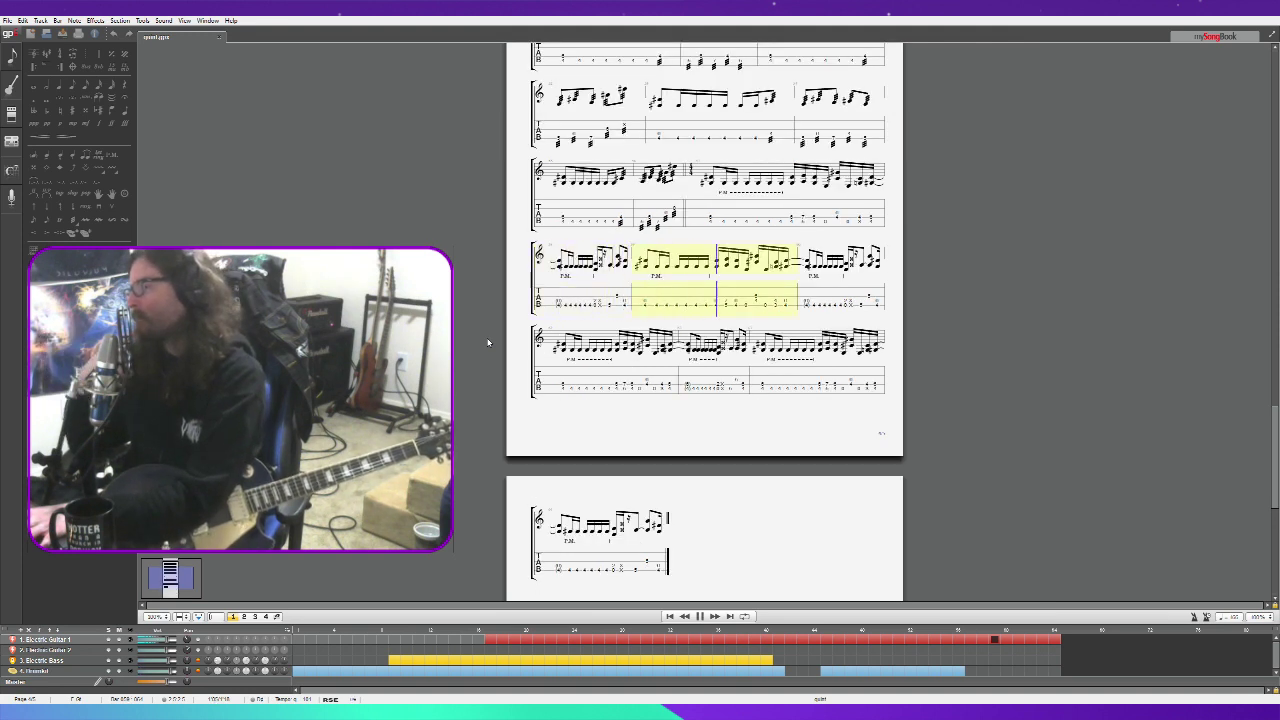
pyautogui.press('space')
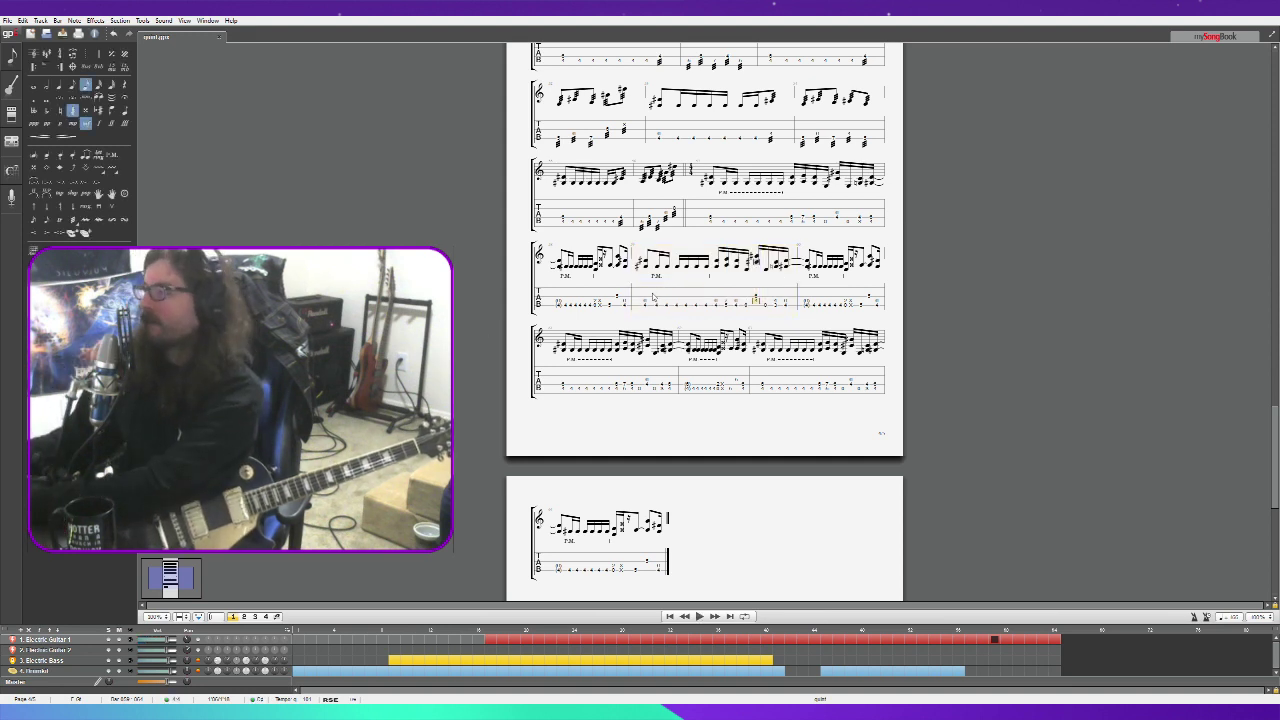
# Tie the opening chord of bar 59 to the last chord of the previous bar.
pyautogui.click(644, 302)
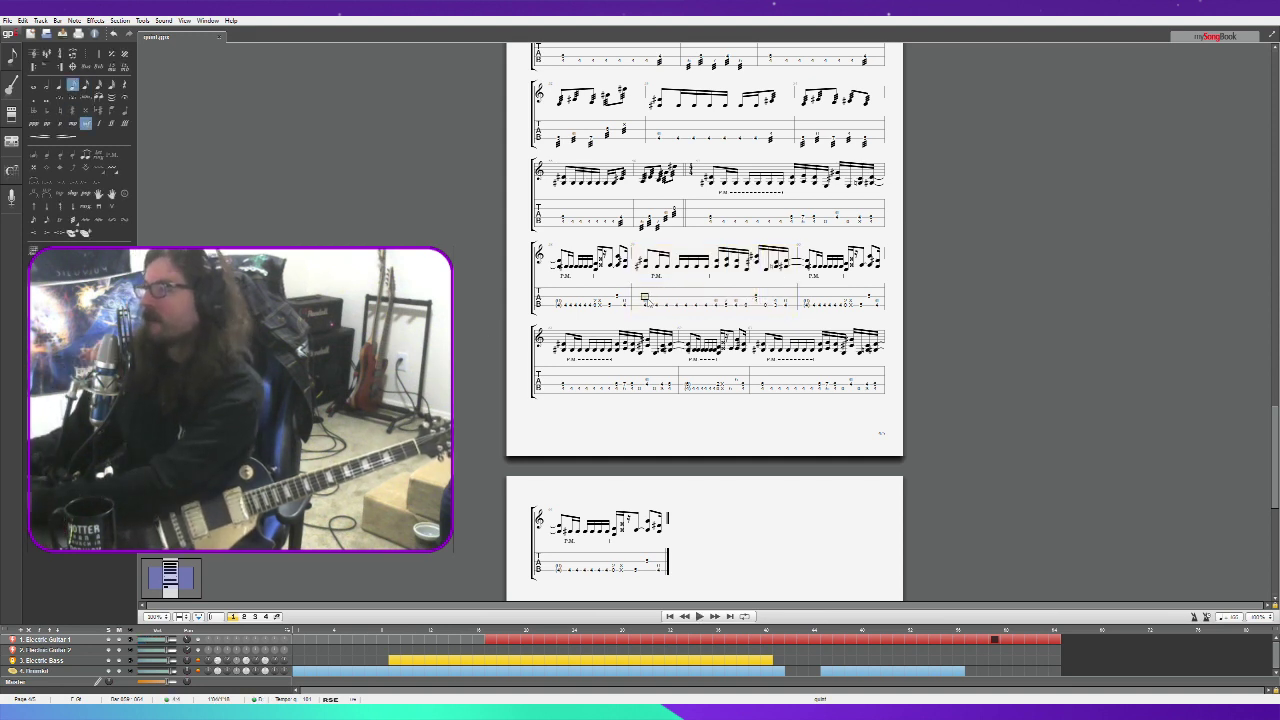
pyautogui.click(650, 303)
pyautogui.press('Right')
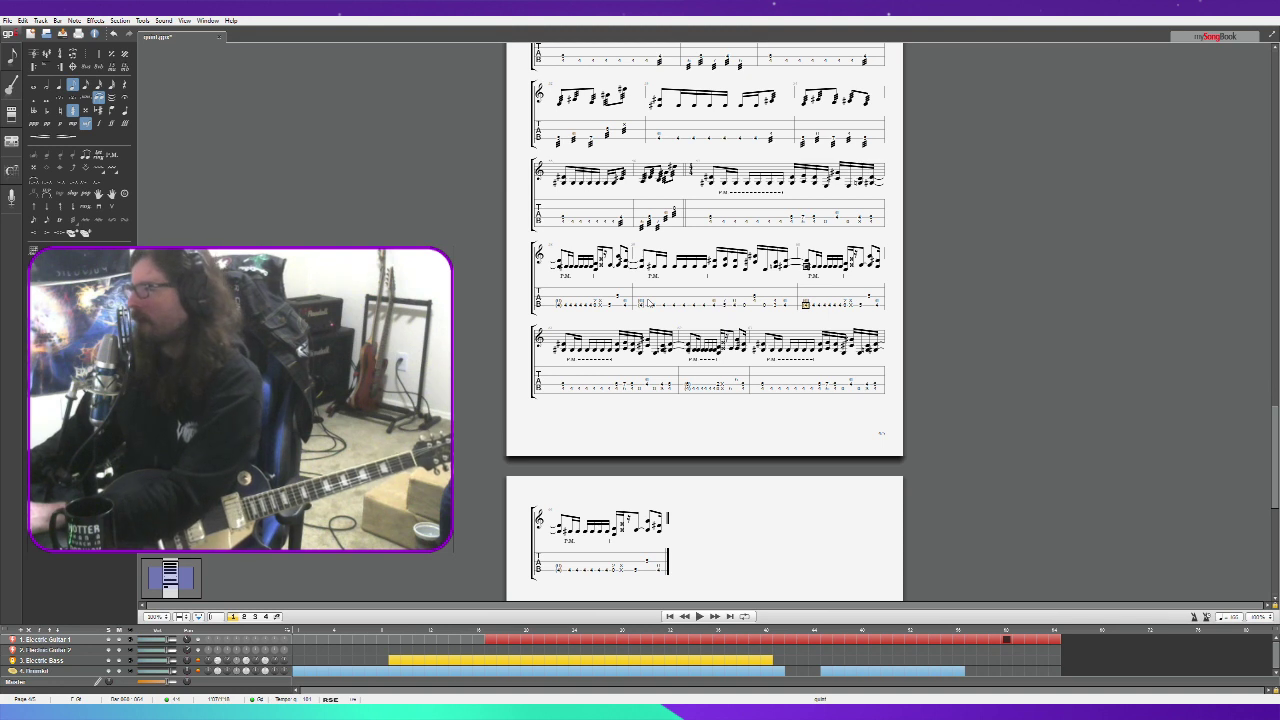
# Tie the opening chords of bars 61 and 63 to the chords that end the bars before them.
pyautogui.press('Right')
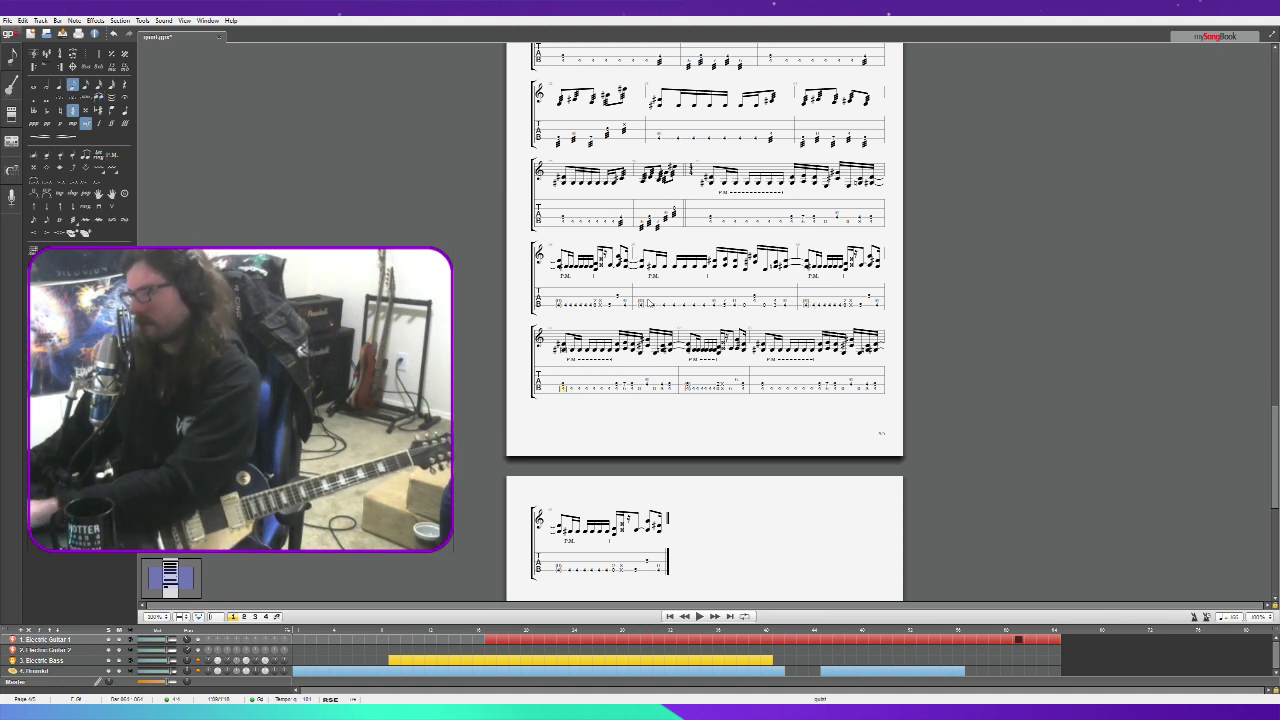
pyautogui.press('Up')
pyautogui.press('Right')
pyautogui.press('Right')
pyautogui.press('Right')
pyautogui.press('Right')
pyautogui.press('Right')
pyautogui.press('Right')
pyautogui.press('Right')
pyautogui.press('Right')
pyautogui.press('Right')
pyautogui.press('Right')
pyautogui.press('Right')
pyautogui.press('Right')
pyautogui.press('Right')
pyautogui.press('Right')
pyautogui.press('Right')
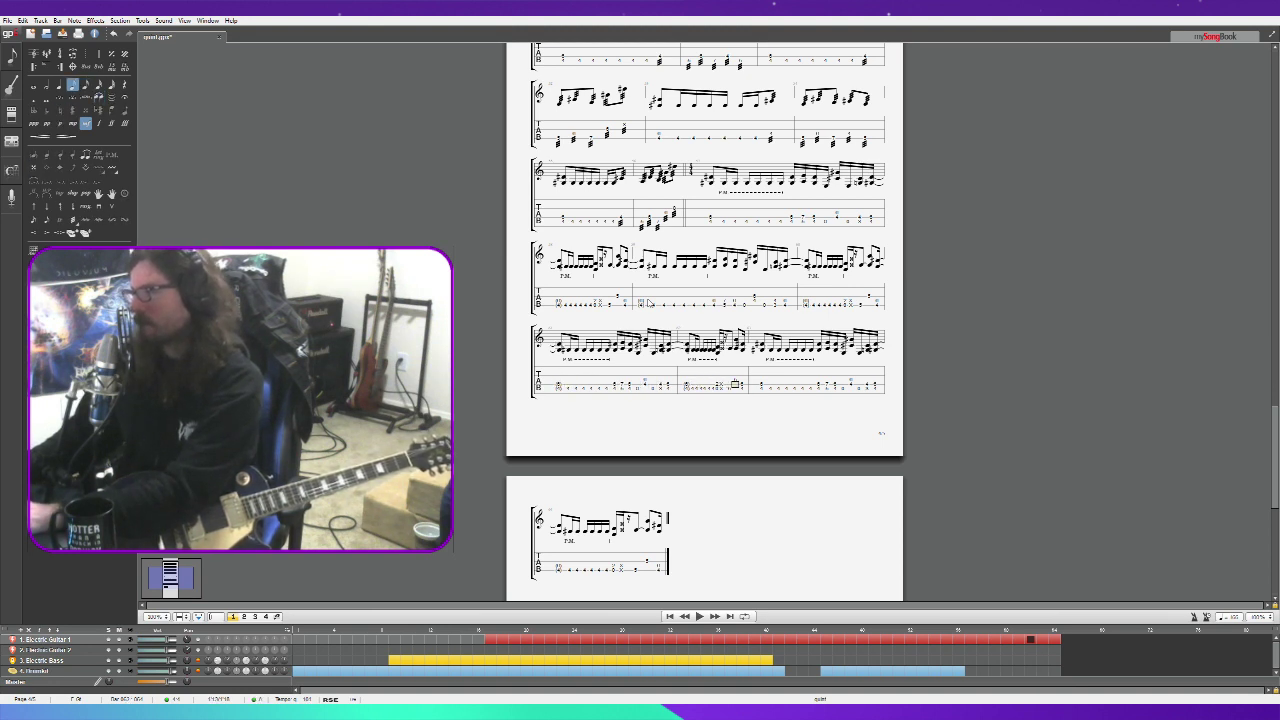
pyautogui.hotkey('ctrl', 'Right')
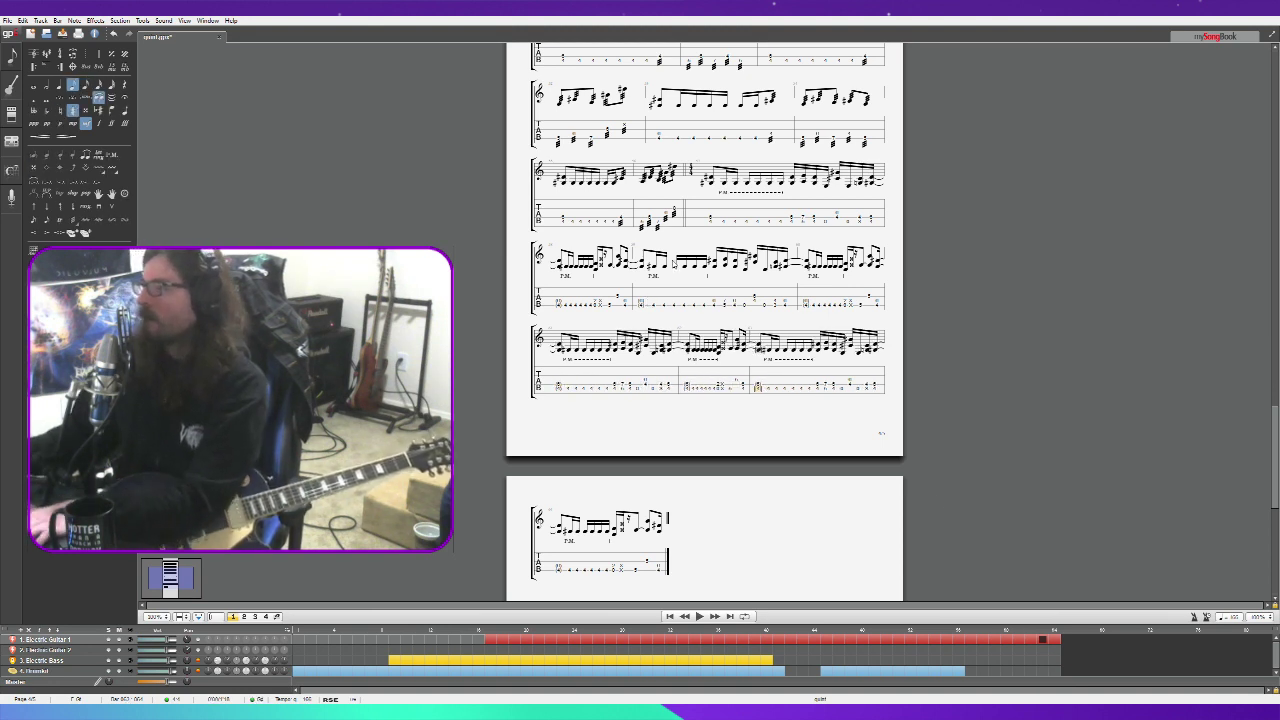
# In bar 57 of the drum track, enter a closed hi-hat with kick (36) on the first eighth and a kick on the second.
pyautogui.click(978, 673)
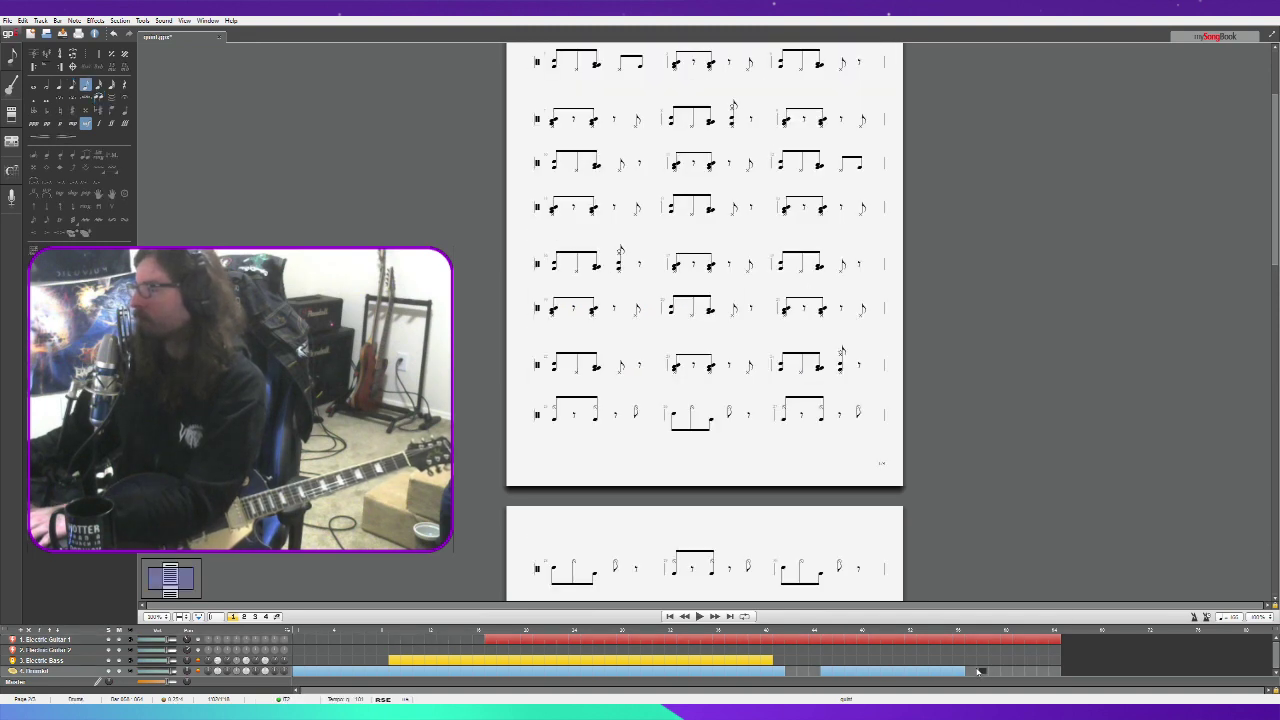
pyautogui.click(970, 671)
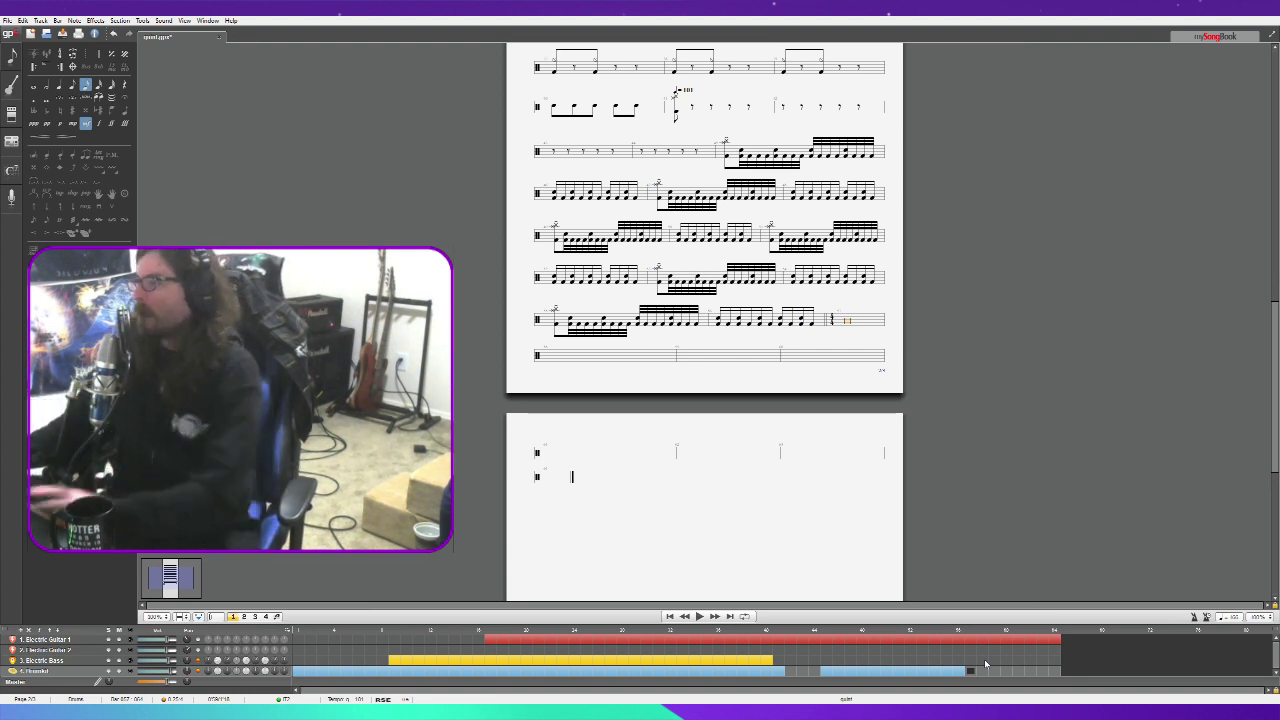
pyautogui.press('Return')
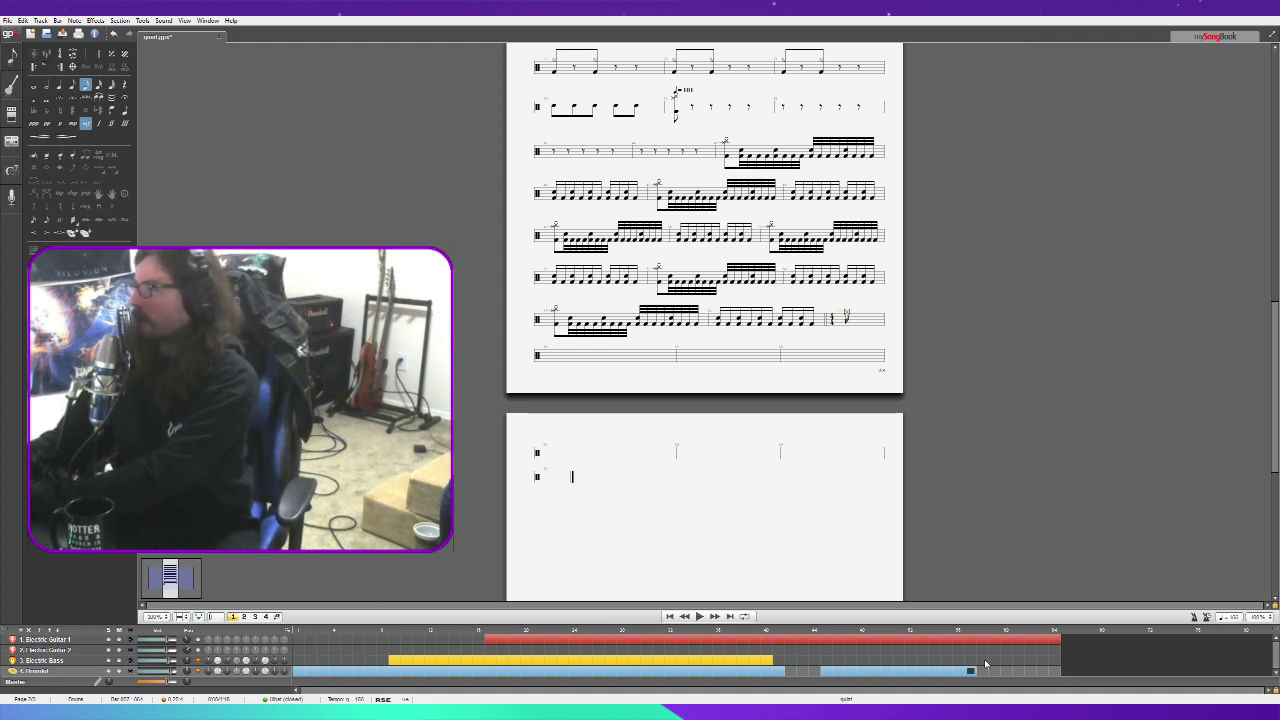
pyautogui.write('36')
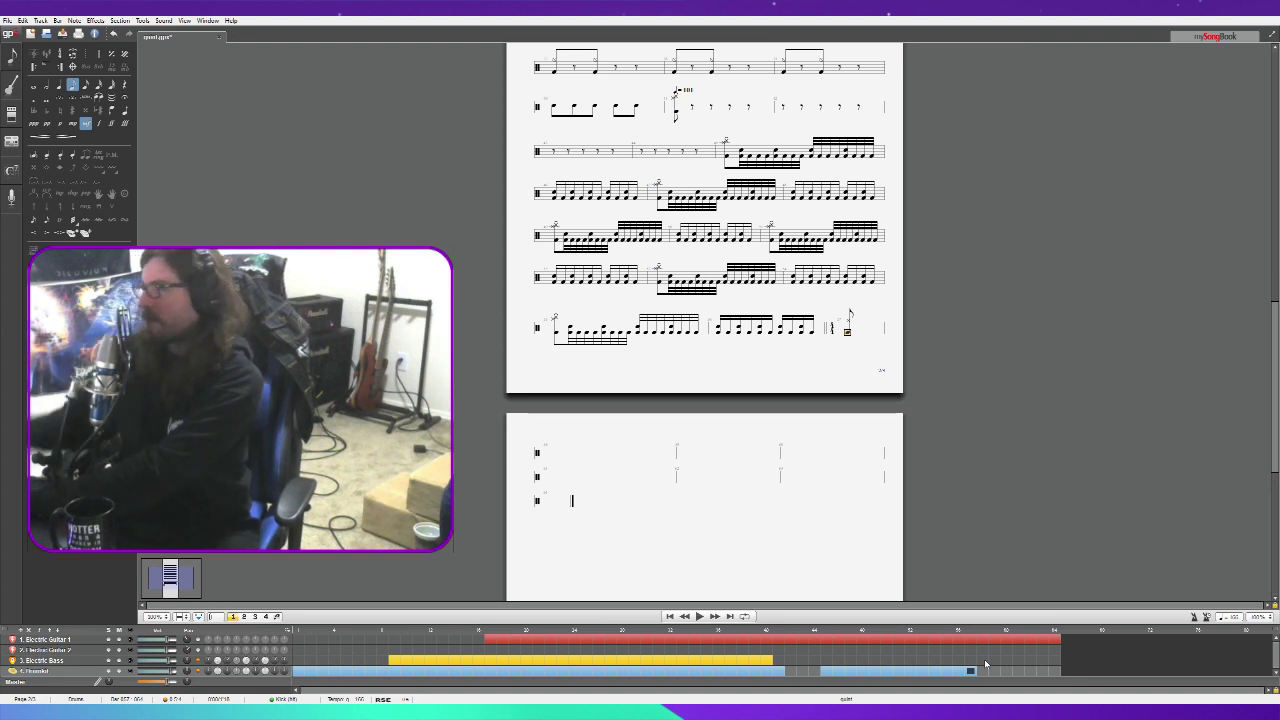
pyautogui.press('Right')
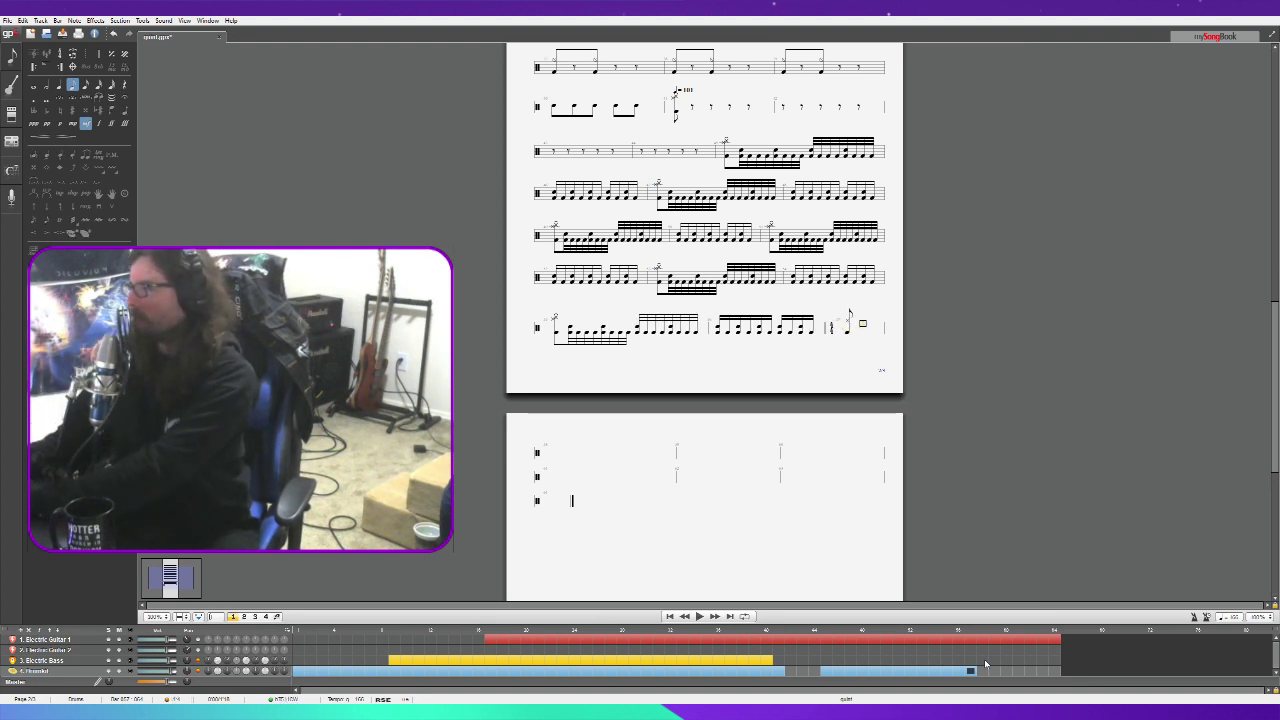
pyautogui.press('3')
pyautogui.press('6')
pyautogui.press('Right')
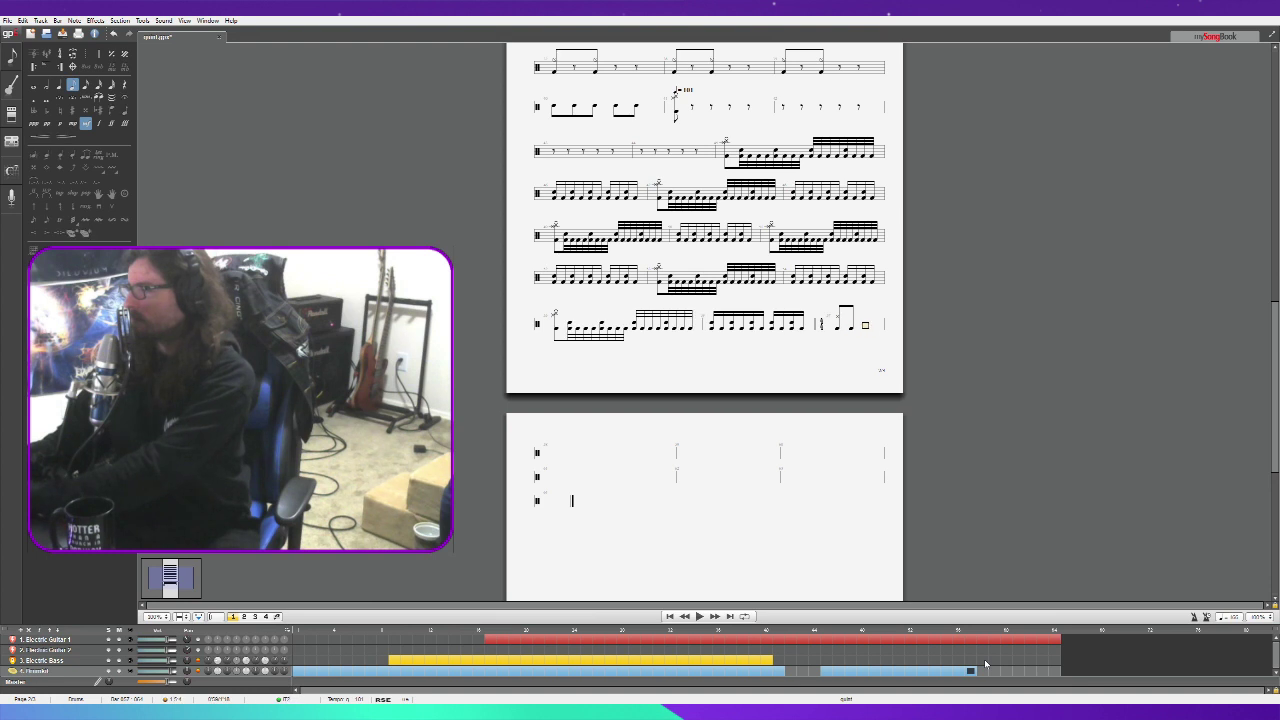
# Fill the rest of drum bar 57 with eighth-note kicks (36), placing snare hits on beats two and four.
pyautogui.press('4')
pyautogui.press('8')
pyautogui.press('Right')
pyautogui.press('3')
pyautogui.press('6')
pyautogui.press('Right')
pyautogui.press('Right')
pyautogui.press('Left')
pyautogui.press('Right')
pyautogui.press('3')
pyautogui.press('6')
pyautogui.press('3')
pyautogui.press('3')
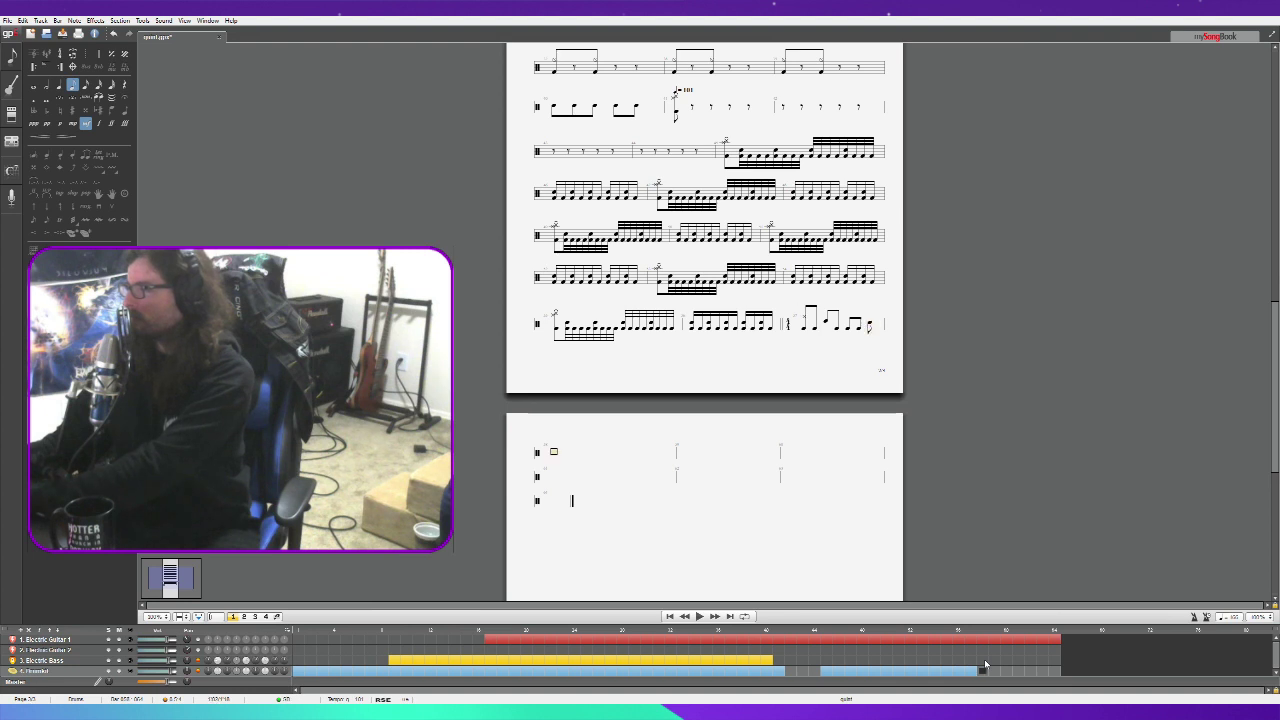
pyautogui.press('Right')
pyautogui.press('3')
pyautogui.press('6')
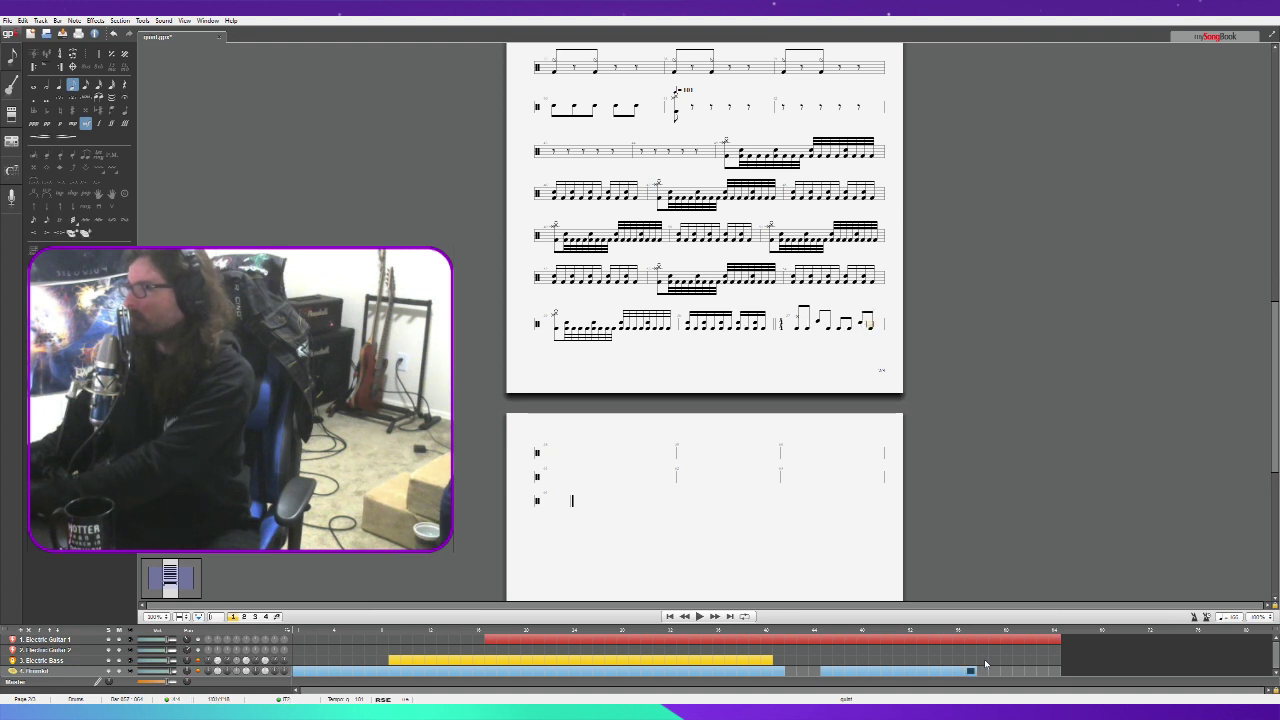
pyautogui.press('3')
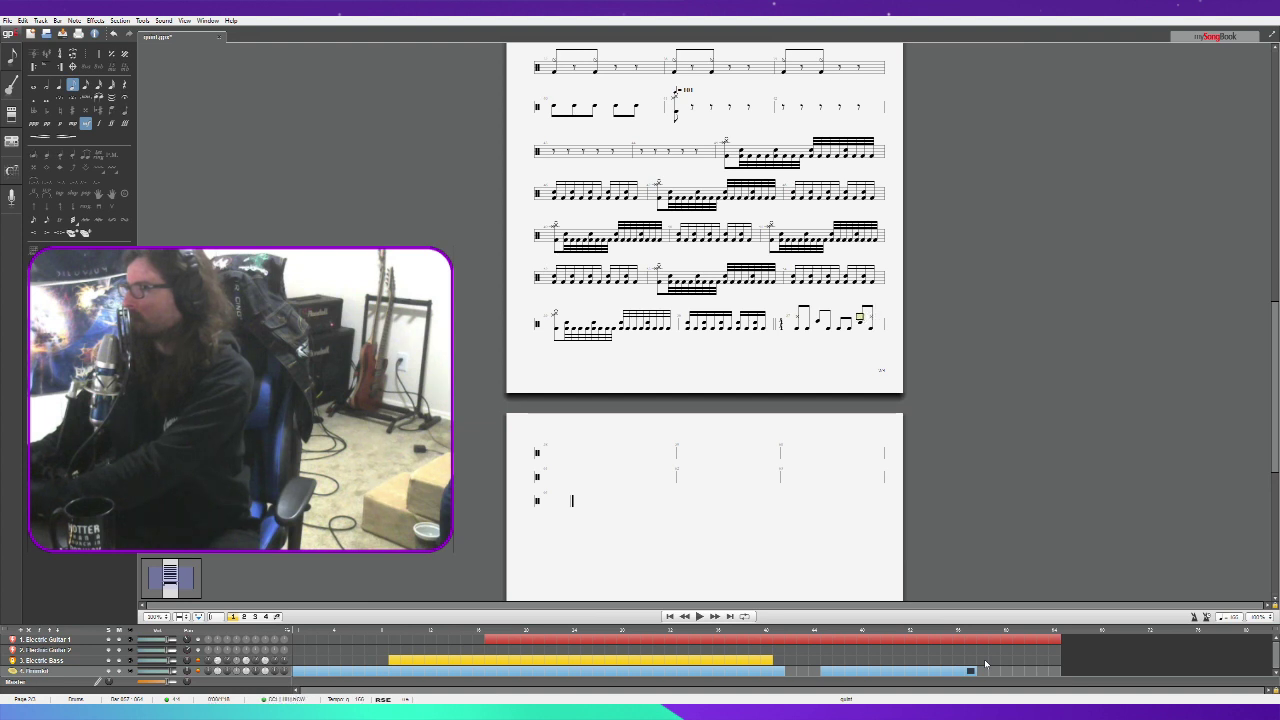
# Add ride cymbal hits (51) on the quarter-note beats of drum bar 57.
pyautogui.press('Home')
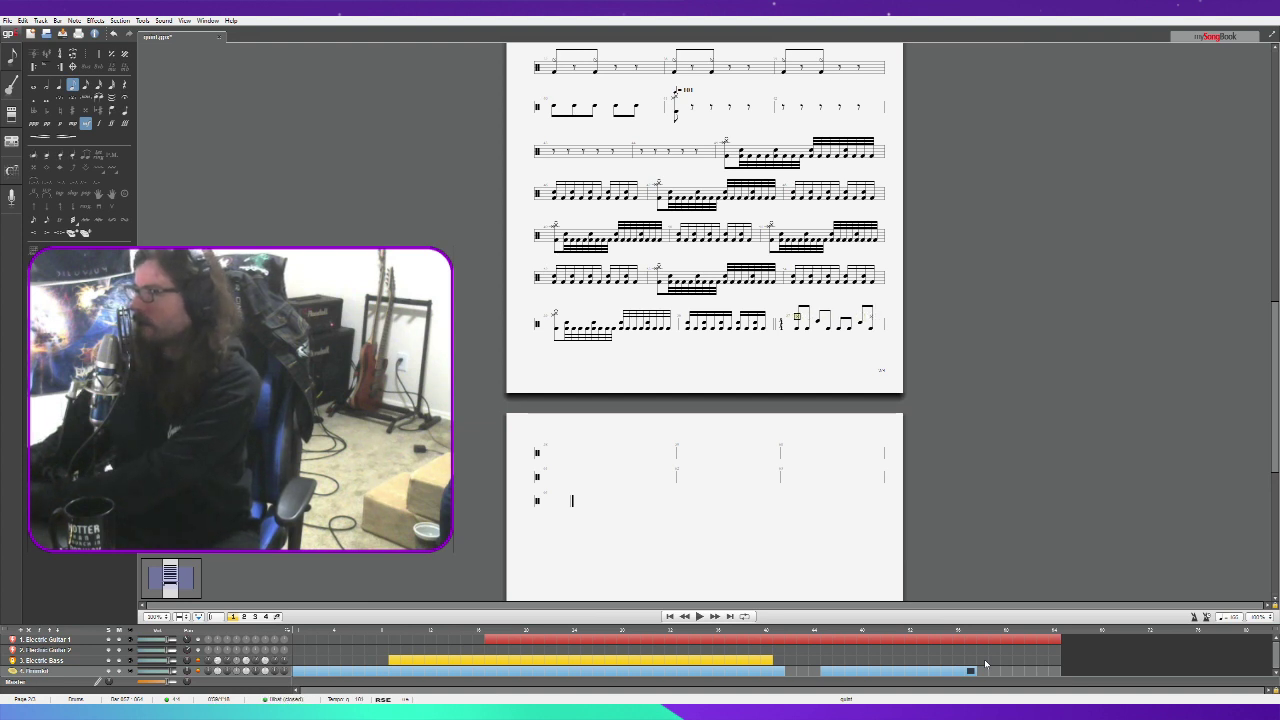
pyautogui.press('5')
pyautogui.press('1')
pyautogui.press('Right')
pyautogui.press('Right')
pyautogui.press('5')
pyautogui.press('1')
pyautogui.press('Right')
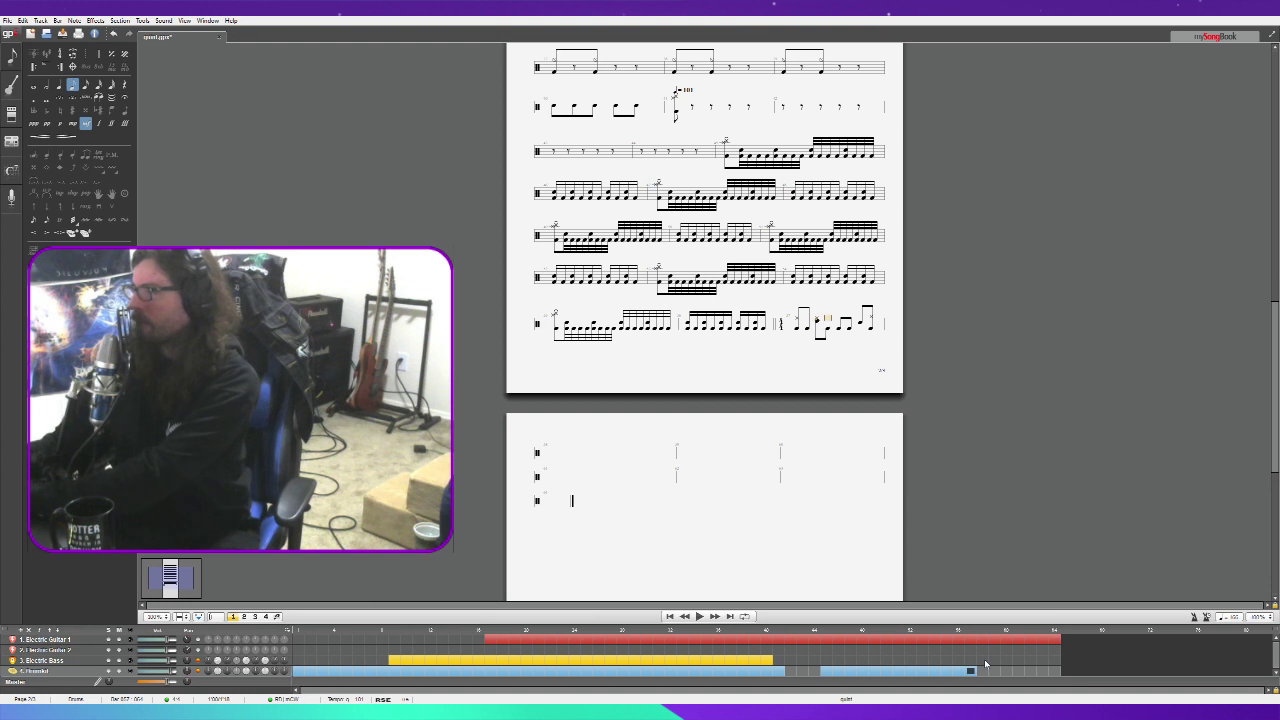
pyautogui.press('Right')
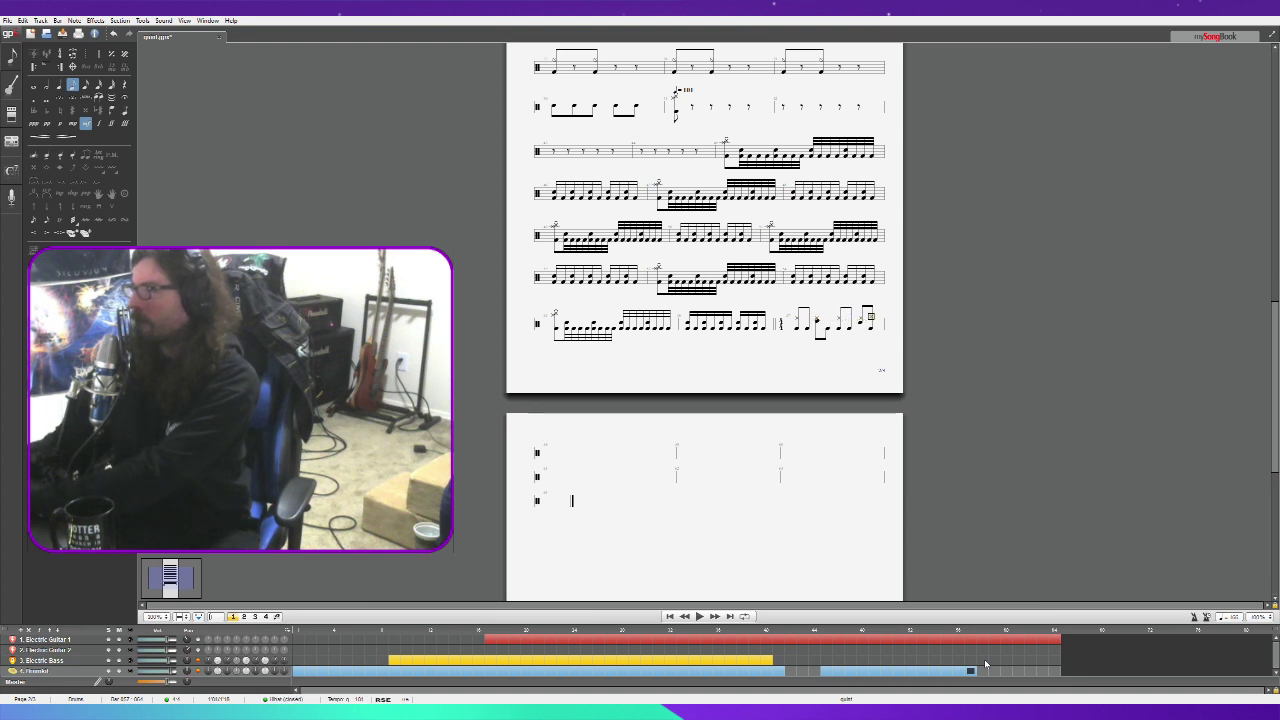
# Repeat the bar 57 drum pattern in bar 58, moving the second snare to the sixth eighth and ending on a cymbal with kick.
pyautogui.press('Right')
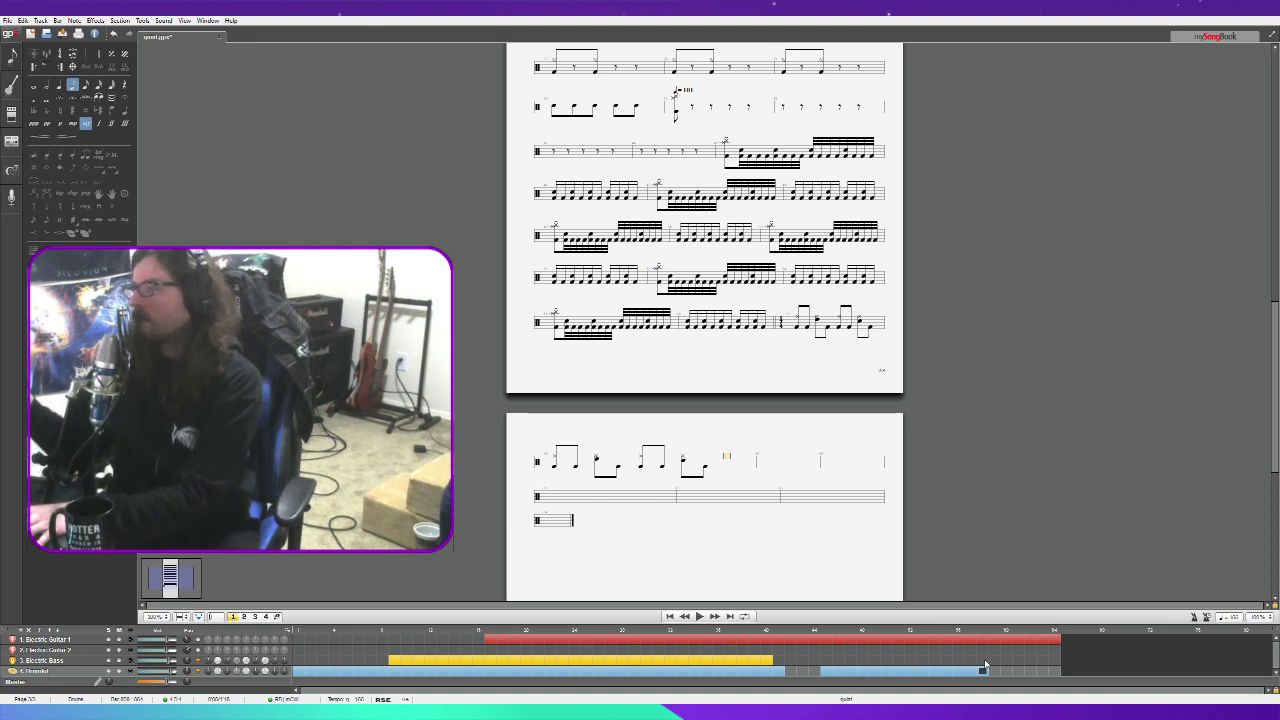
pyautogui.press('Left')
pyautogui.press('Right')
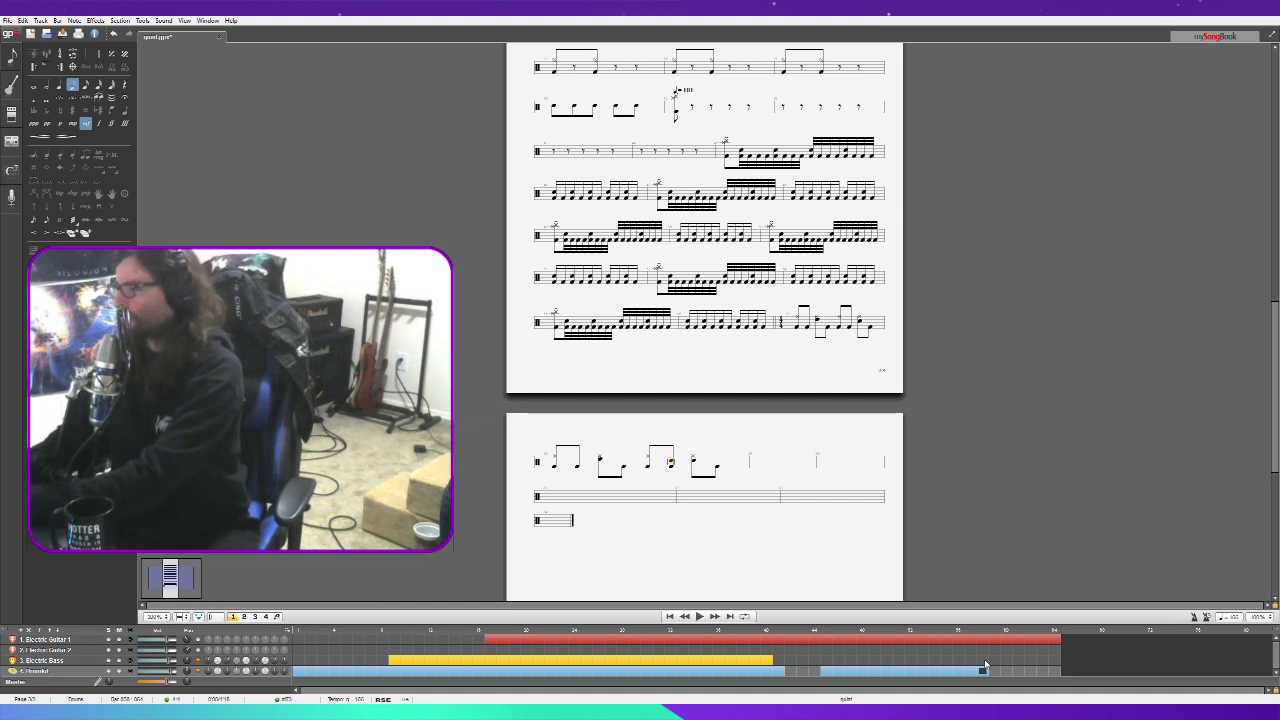
pyautogui.press('Up')
pyautogui.press('Delete')
pyautogui.press('Up')
pyautogui.press('Up')
pyautogui.press('Return')
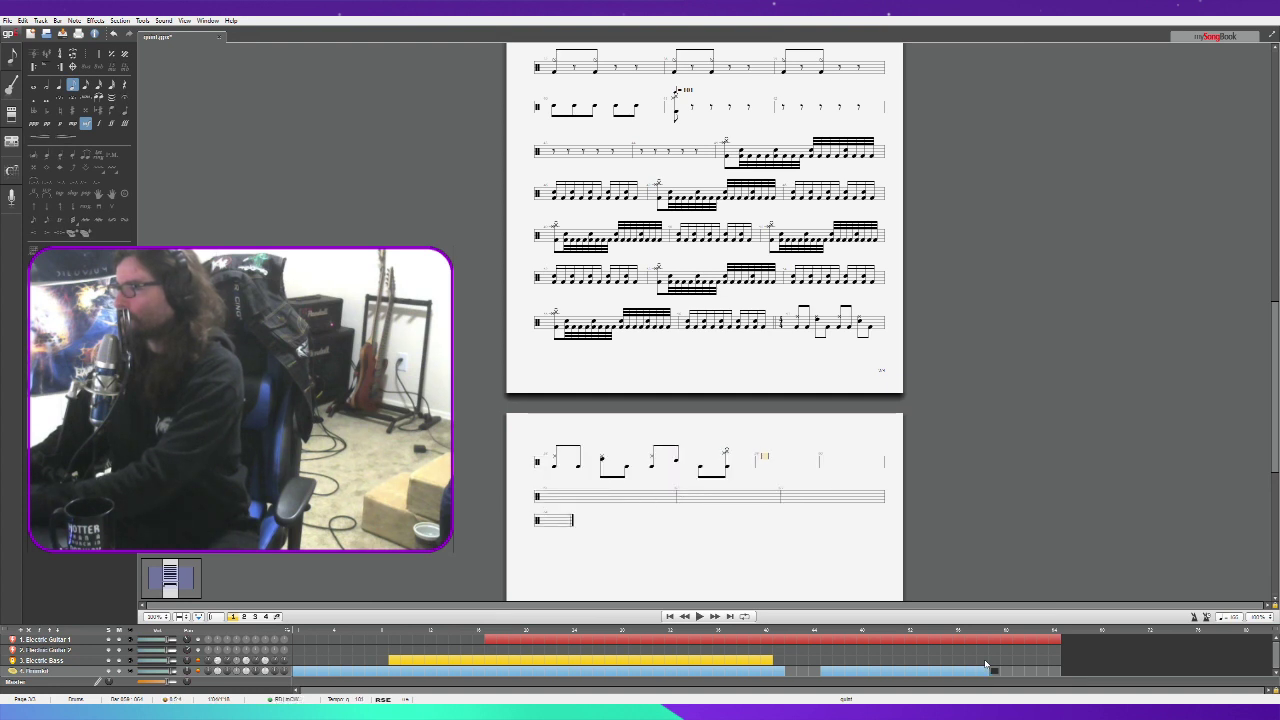
# Enter a kick with the same cymbal at the start of drum bar 59 and tie it to the last hit of bar 58.
pyautogui.press('Down')
pyautogui.press('Down')
pyautogui.press('Down')
pyautogui.press('Down')
pyautogui.press('Return')
pyautogui.press('Up')
pyautogui.press('Up')
pyautogui.press('Up')
pyautogui.press('Return')
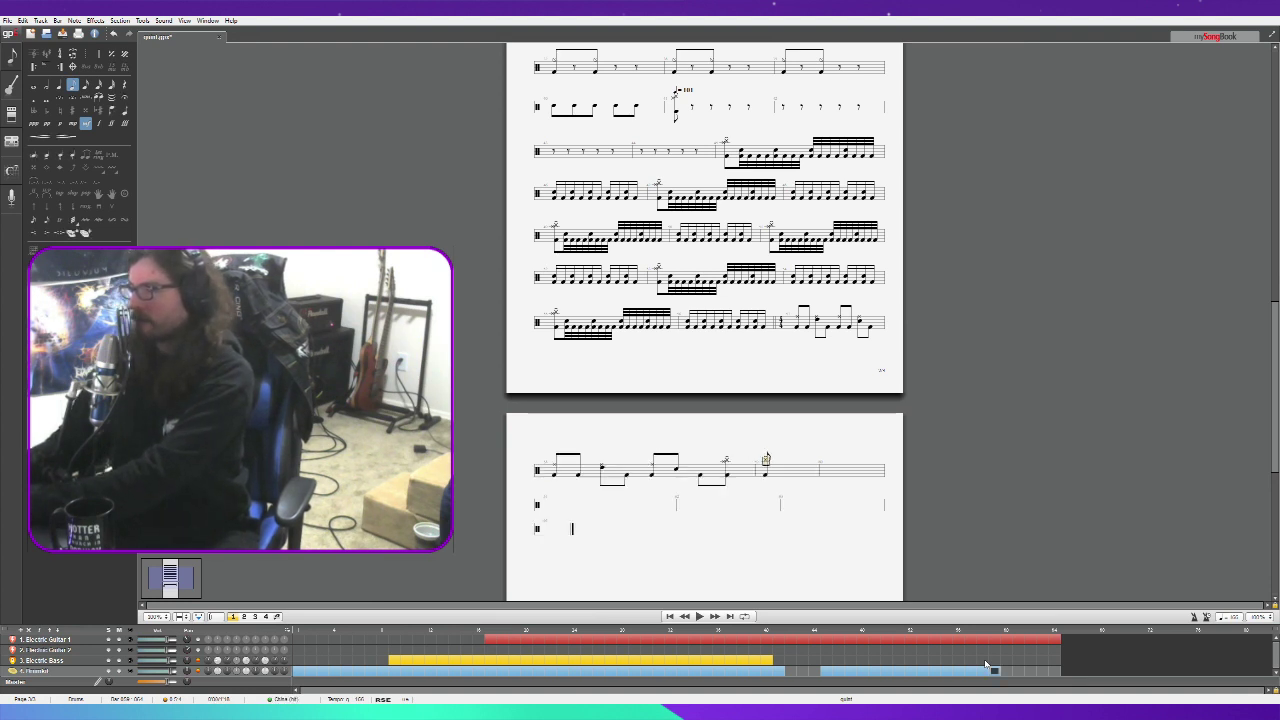
pyautogui.press('Down')
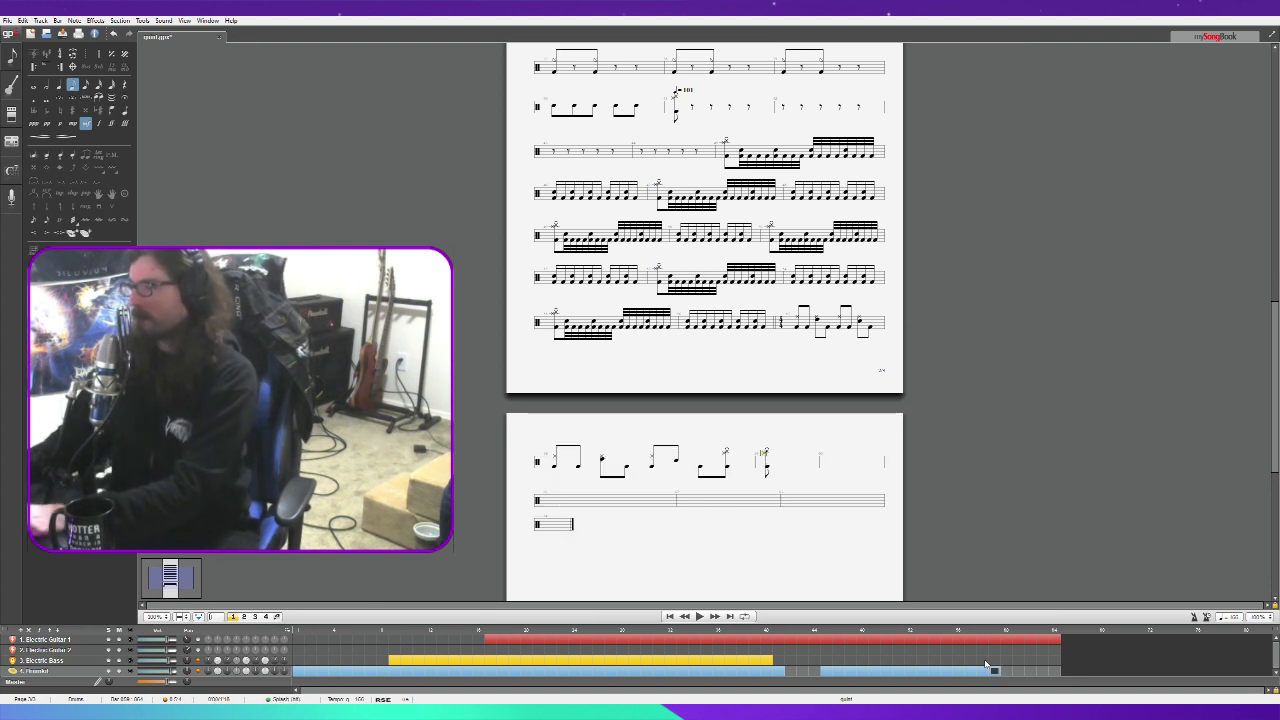
pyautogui.hotkey('shift', 'Right')
pyautogui.press('l')
# Copy beats two to four of drum bar 57 and paste them after the tied hit to fill bar 59.
pyautogui.press('Left')
pyautogui.press('Left')
pyautogui.press('Left')
pyautogui.press('Left')
pyautogui.press('Left')
pyautogui.press('Left')
pyautogui.press('Left')
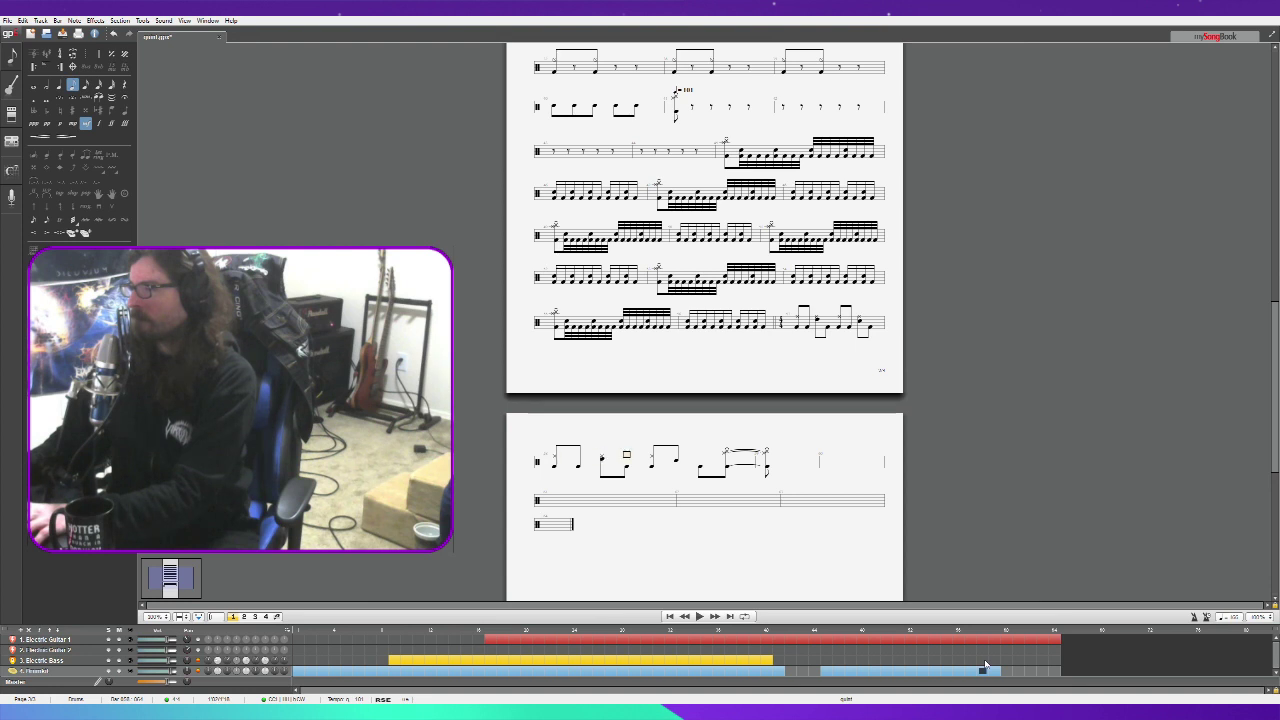
pyautogui.press('Right')
pyautogui.press('Right')
pyautogui.press('Left')
pyautogui.press('Left')
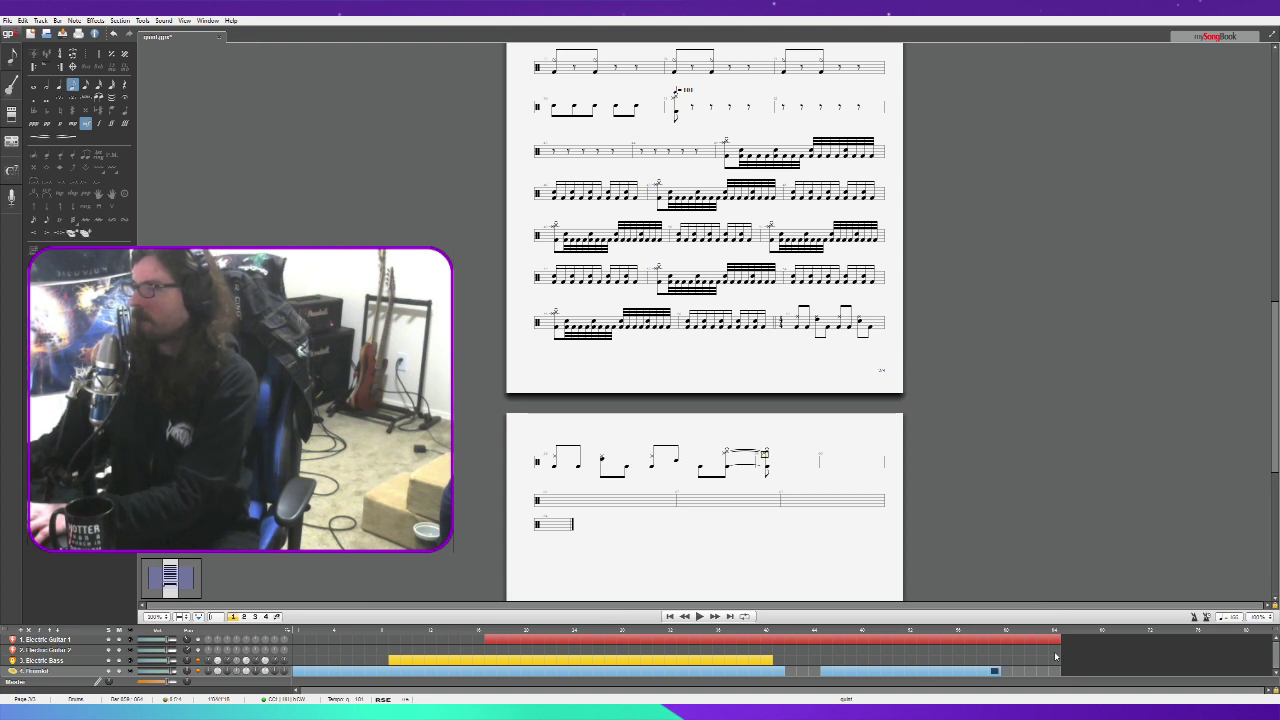
pyautogui.press('Left')
pyautogui.press('Left')
pyautogui.press('Left')
pyautogui.press('Left')
pyautogui.press('Left')
pyautogui.press('Left')
pyautogui.hotkey('shift', 'End')
pyautogui.press('Right')
pyautogui.press('Right')
pyautogui.press('Right')
pyautogui.press('Right')
pyautogui.press('Left')
pyautogui.press('Left')
pyautogui.press('Left')
pyautogui.press('Right')
pyautogui.press('Right')
pyautogui.hotkey('ctrl', 'v')
pyautogui.press('Right')
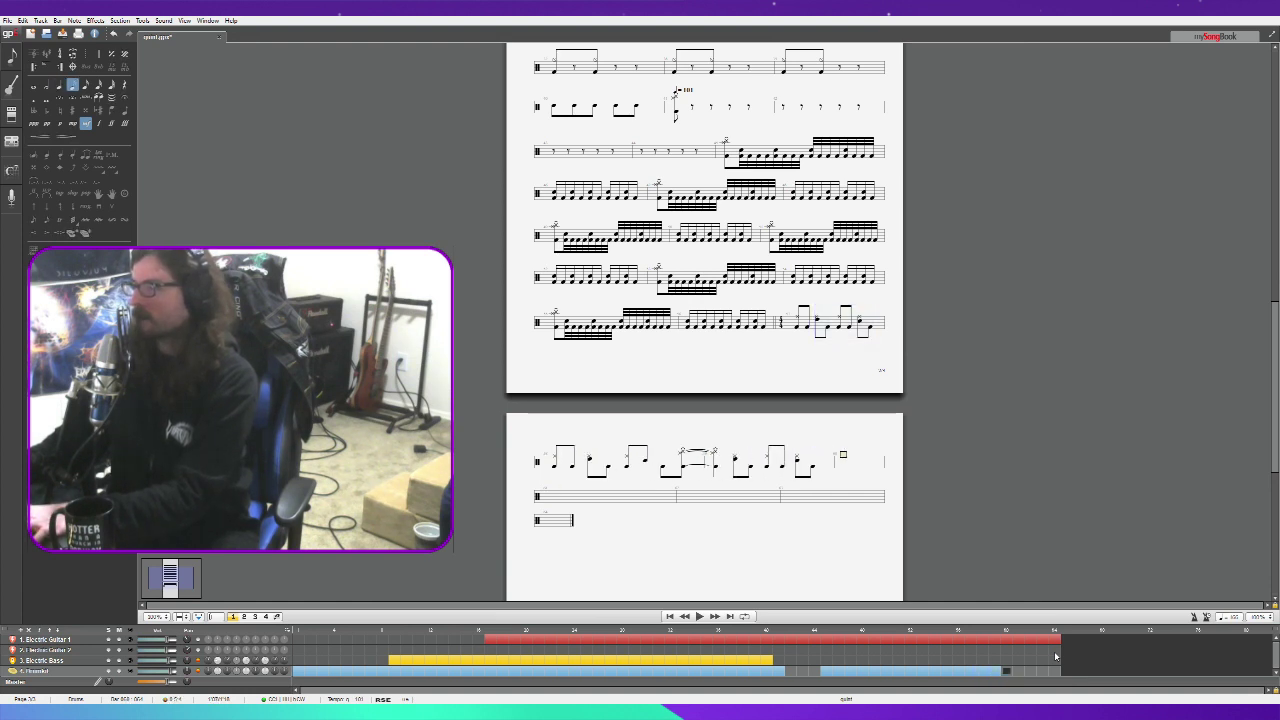
# Copy drum bars 58–59 and paste them into bars 60–61 and again into bars 62–63.
pyautogui.press('Left')
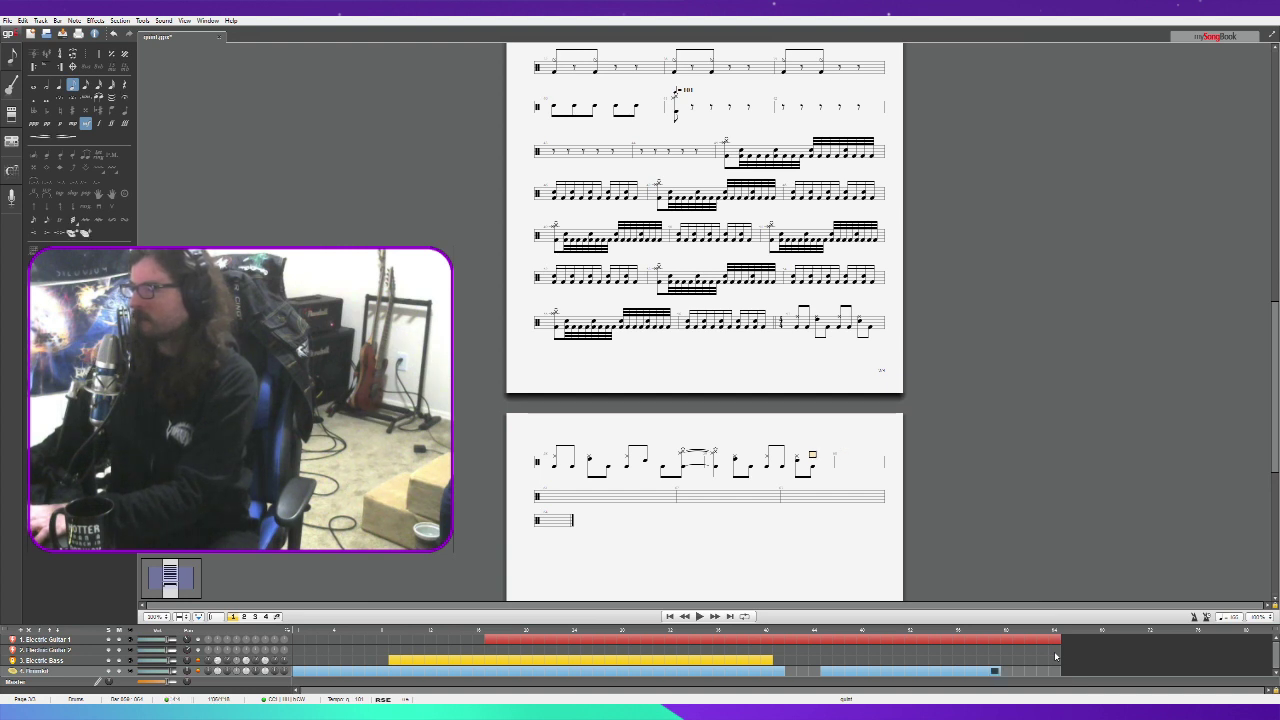
pyautogui.hotkey('shift', 'Right')
pyautogui.hotkey('shift', 'Right')
pyautogui.hotkey('shift', 'Right')
pyautogui.hotkey('shift', 'Right')
pyautogui.hotkey('shift', 'Right')
pyautogui.hotkey('shift', 'Right')
pyautogui.hotkey('shift', 'Right')
pyautogui.hotkey('shift', 'Right')
pyautogui.hotkey('shift', 'Right')
pyautogui.hotkey('shift', 'Right')
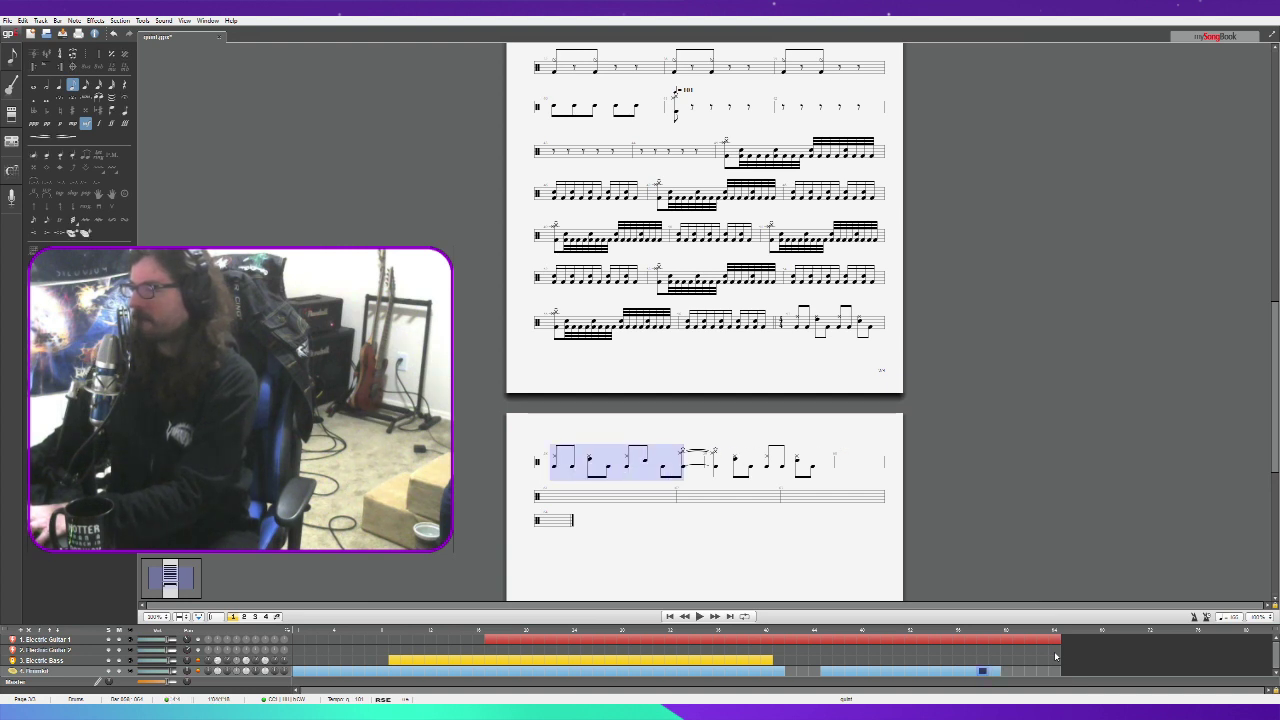
pyautogui.hotkey('shift', 'Right')
pyautogui.hotkey('shift', 'Right')
pyautogui.hotkey('ctrl', 'c')
pyautogui.press('Right')
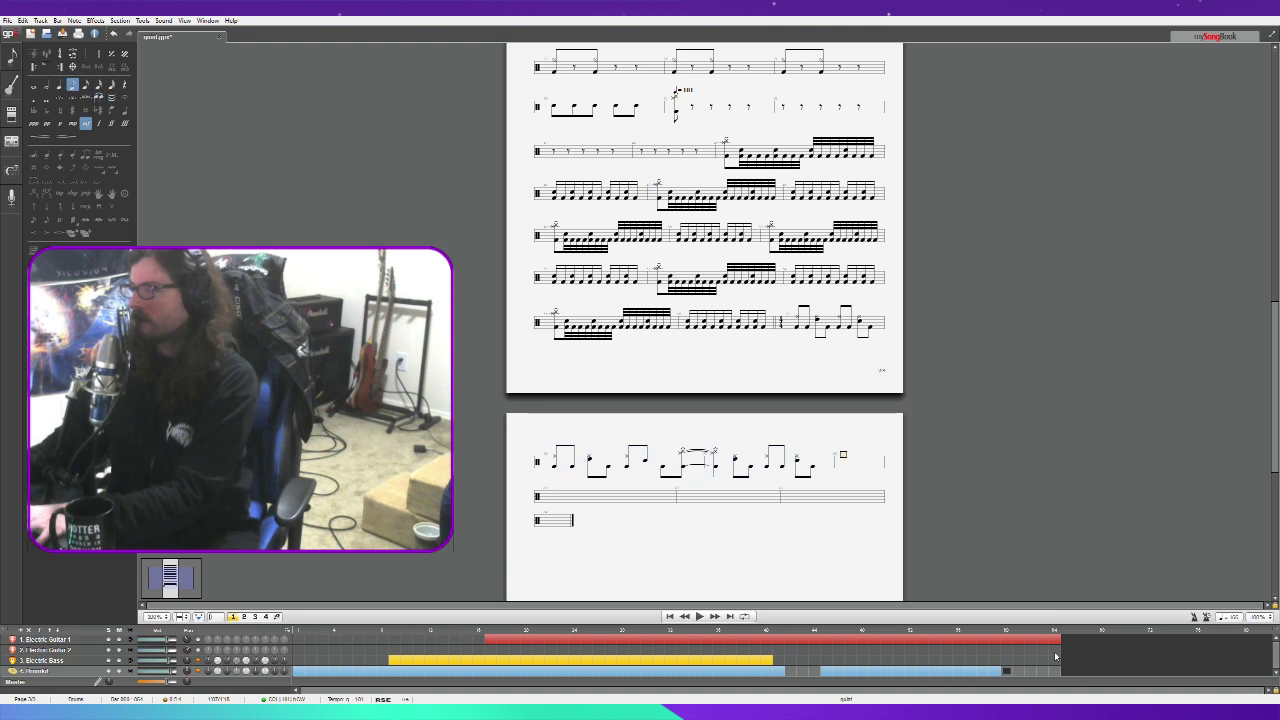
pyautogui.hotkey('ctrl', 'v')
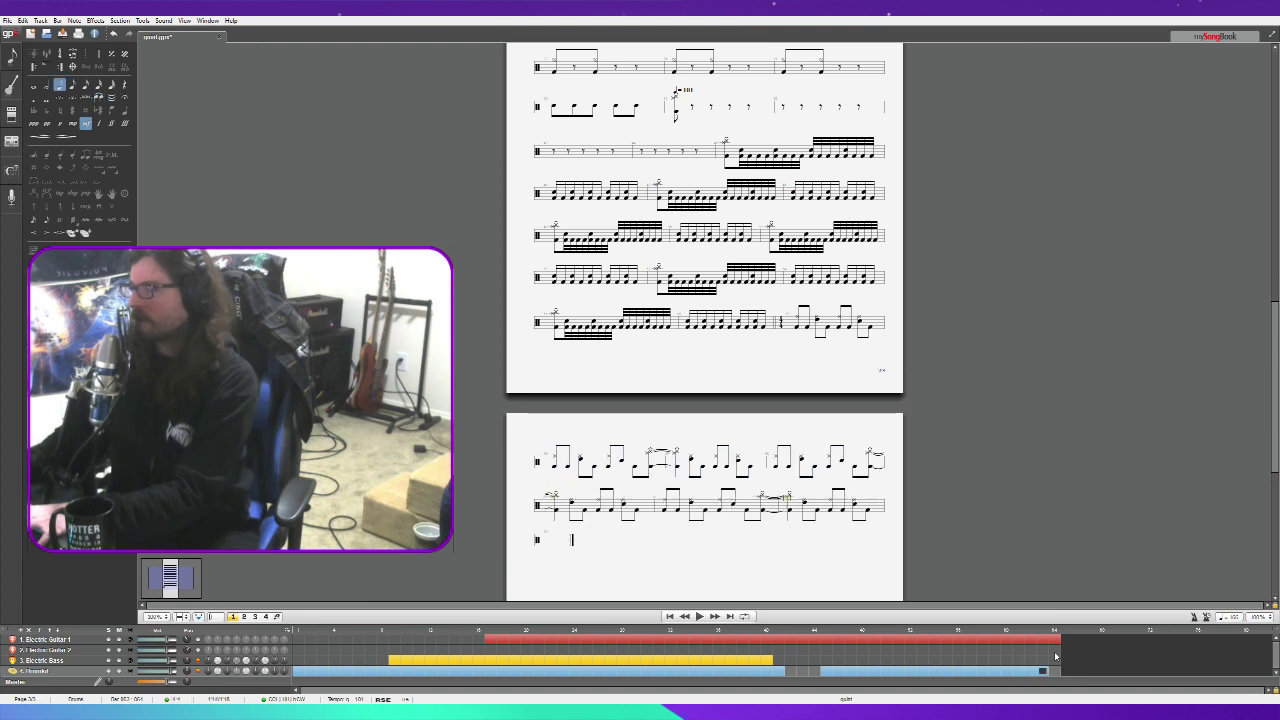
# Copy drum bar 62 and paste it into bar 64.
pyautogui.press('Right')
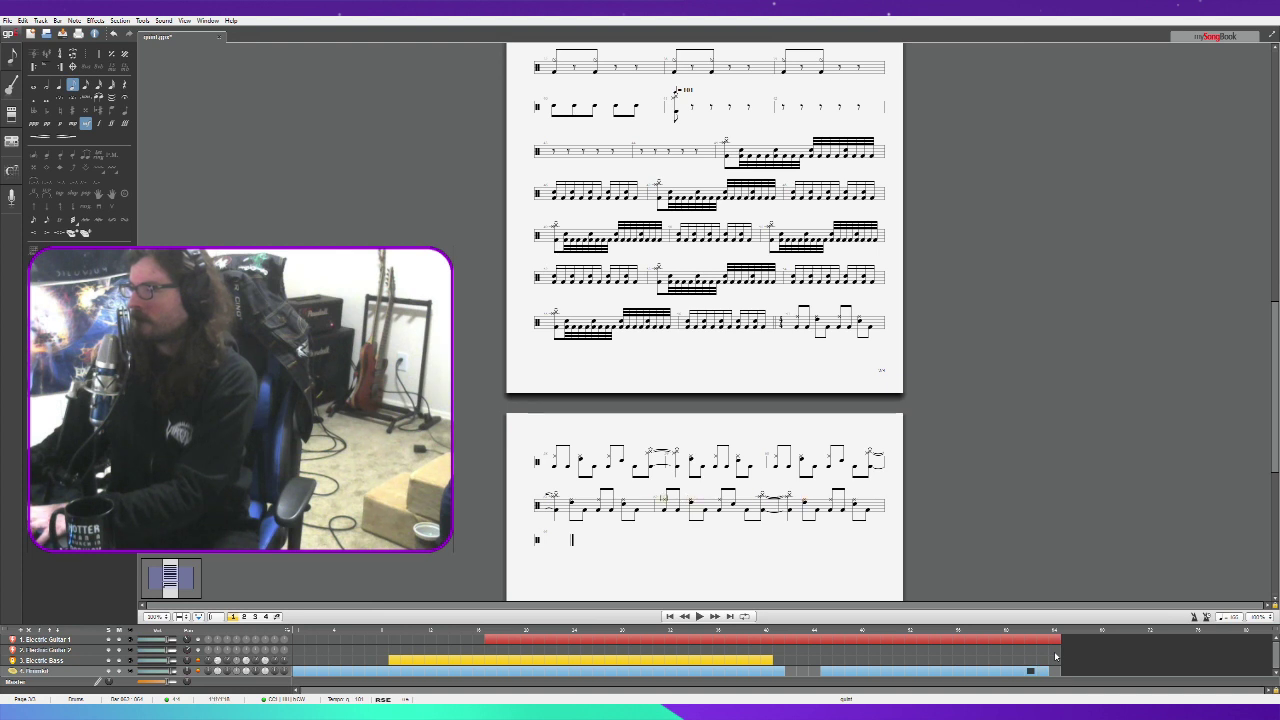
pyautogui.hotkey('shift', 'Right')
pyautogui.hotkey('shift', 'Right')
pyautogui.hotkey('shift', 'Right')
pyautogui.hotkey('shift', 'Right')
pyautogui.hotkey('shift', 'Right')
pyautogui.press('Right')
pyautogui.press('Right')
pyautogui.press('Right')
pyautogui.press('Right')
pyautogui.press('Right')
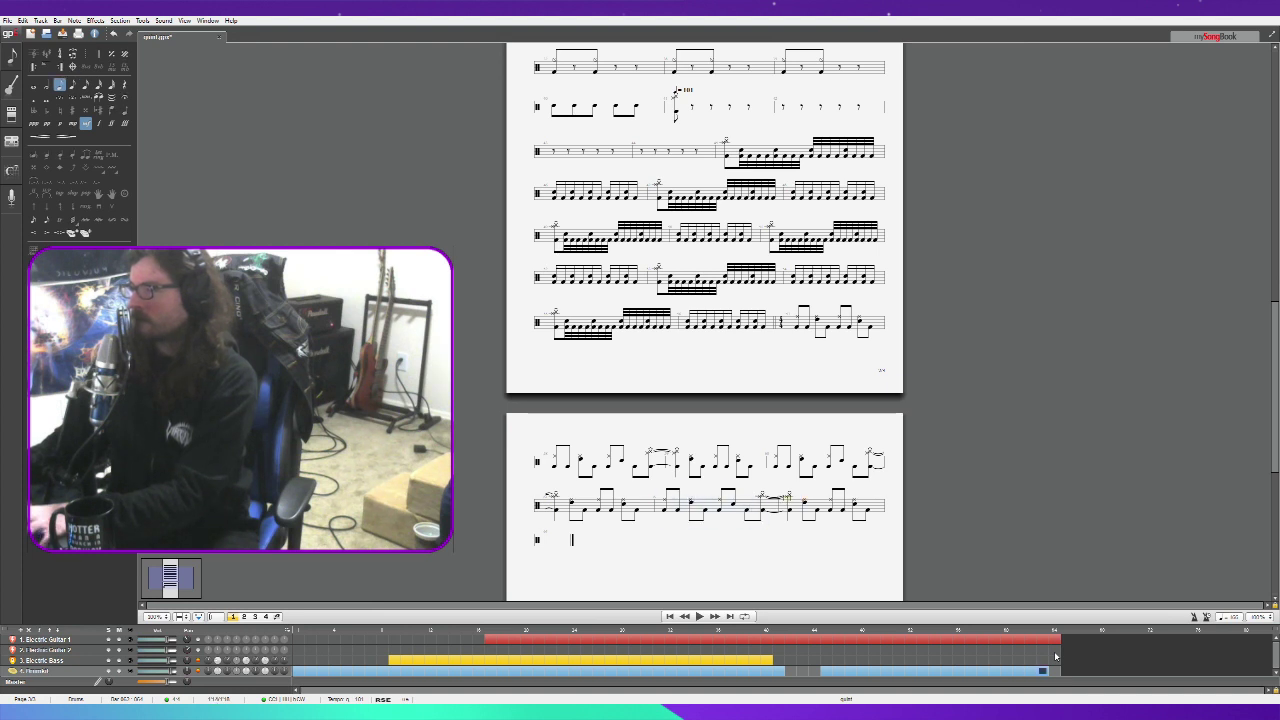
pyautogui.hotkey('ctrl', 'v')
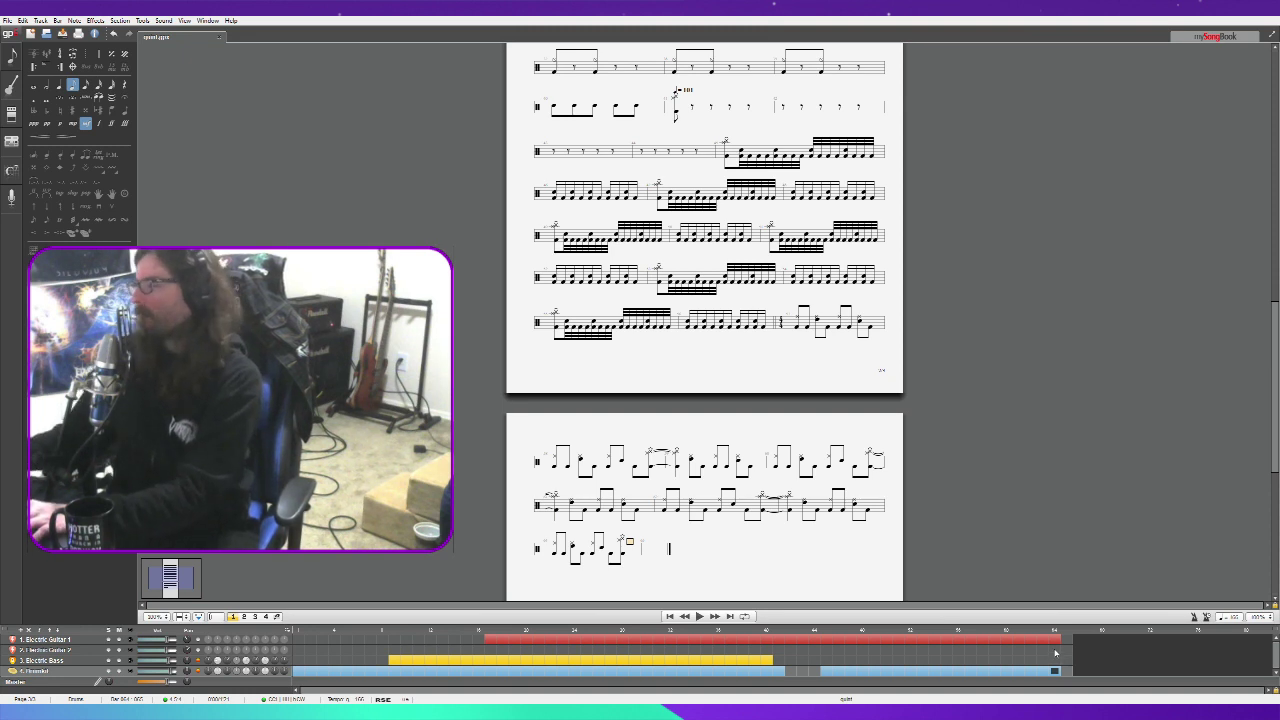
# Play the song back from the beginning to hear the new drum part in context.
pyautogui.click(669, 616)
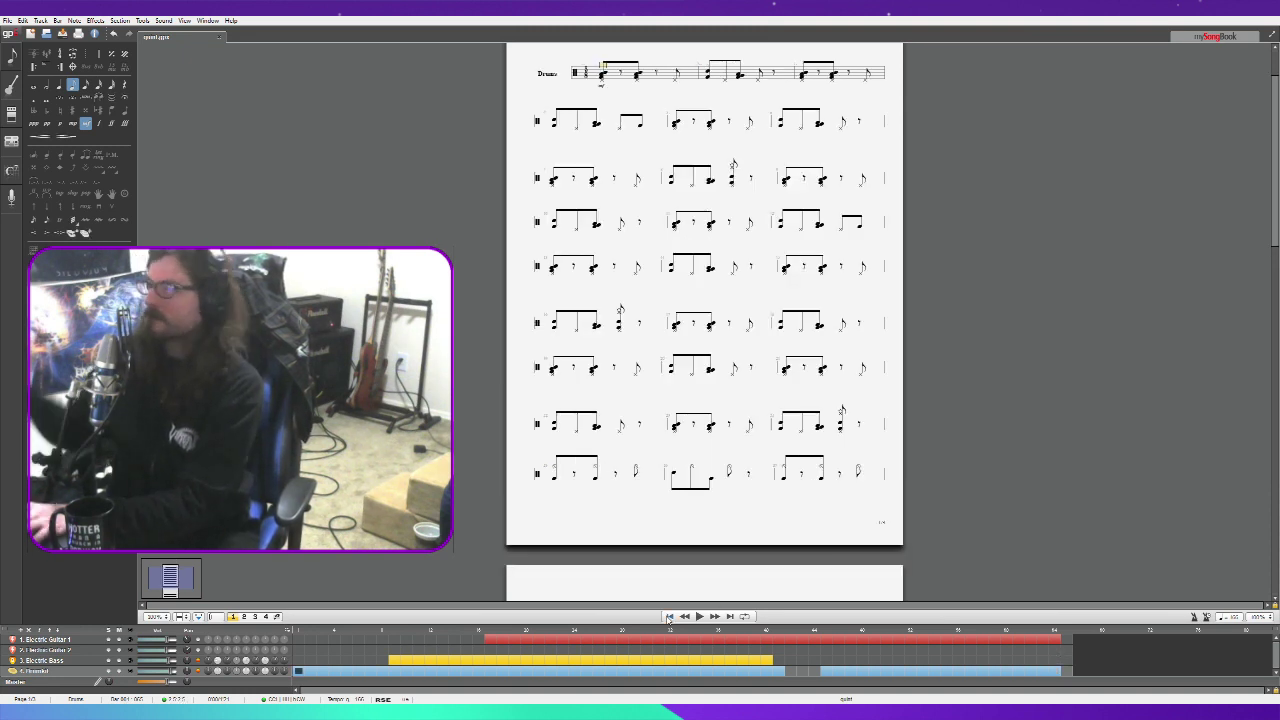
pyautogui.press('space')
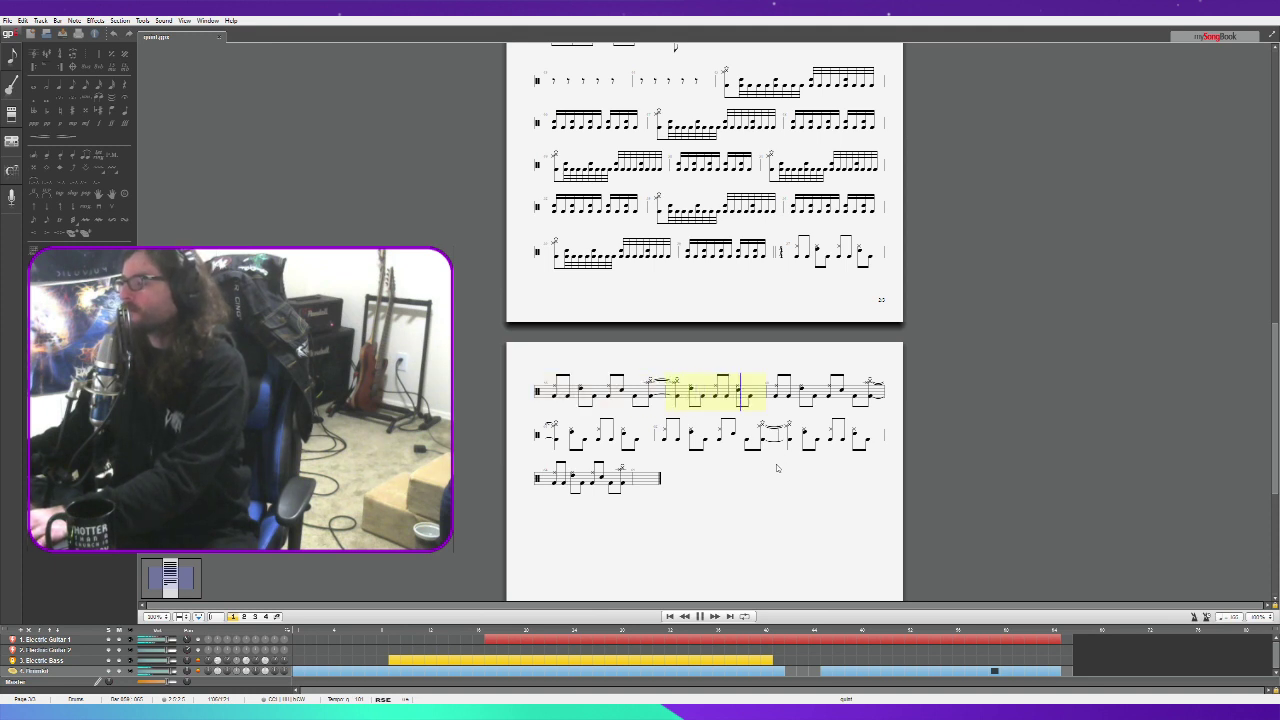
# Rework the ride cymbal hits in drum bars 57 and 58, starting from the second beat of bar 57.
pyautogui.click(805, 249)
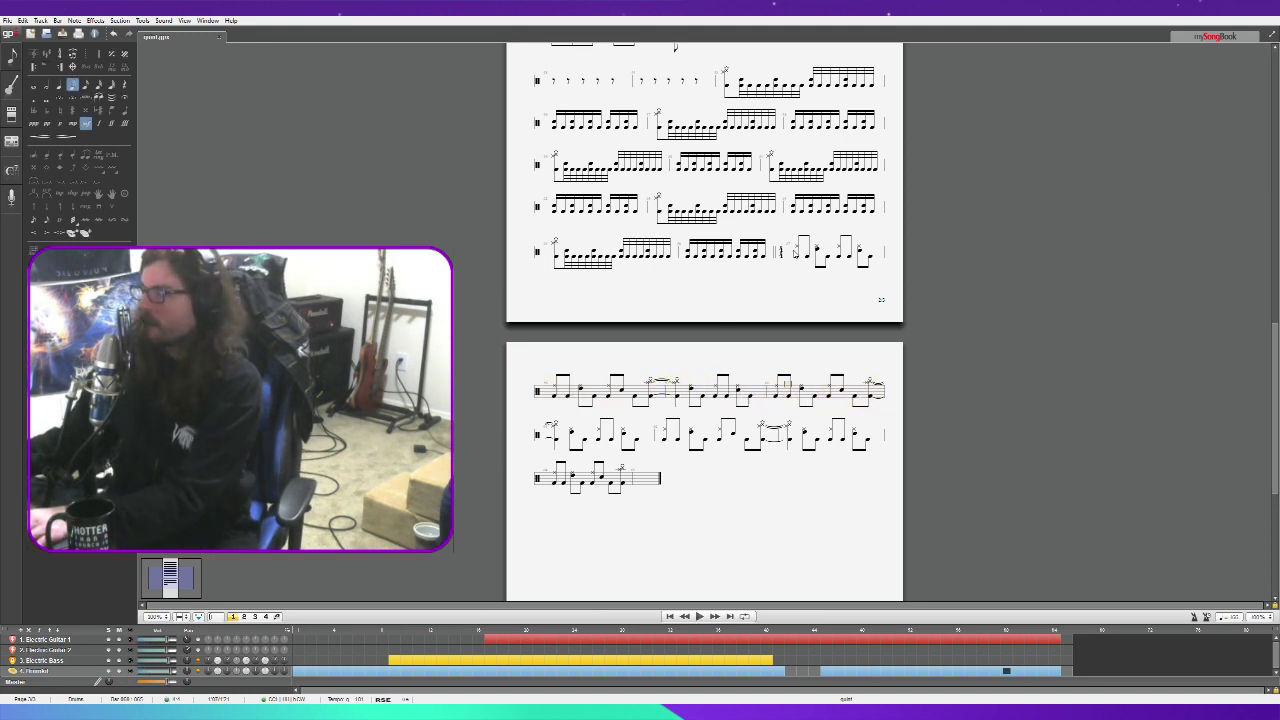
pyautogui.press('Right')
pyautogui.press('Right')
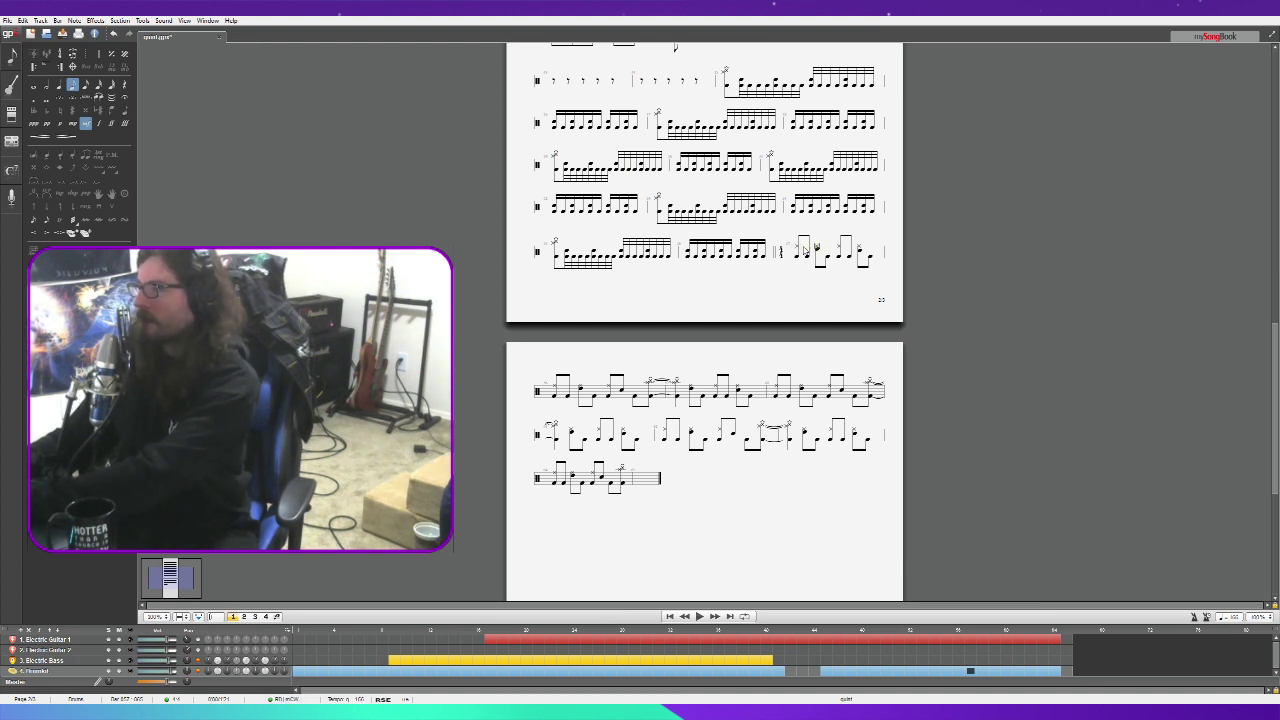
pyautogui.press('Return')
pyautogui.press('Right')
pyautogui.press('Right')
pyautogui.press('Right')
pyautogui.press('Right')
pyautogui.press('Right')
pyautogui.press('Right')
pyautogui.press('Right')
pyautogui.press('Right')
pyautogui.press('Right')
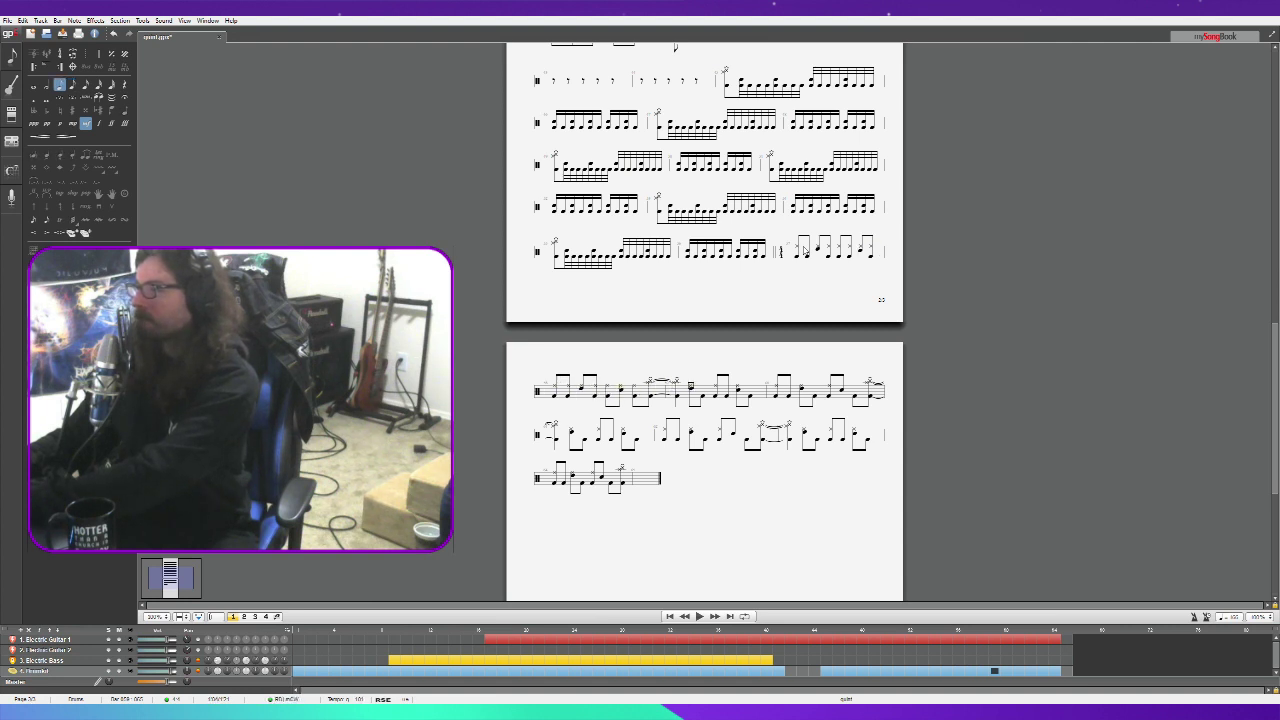
# Rework the ride cymbal hits in drum bars 59 and 60 to match the revised bars before them.
pyautogui.press('Right')
pyautogui.press('Right')
pyautogui.press('Right')
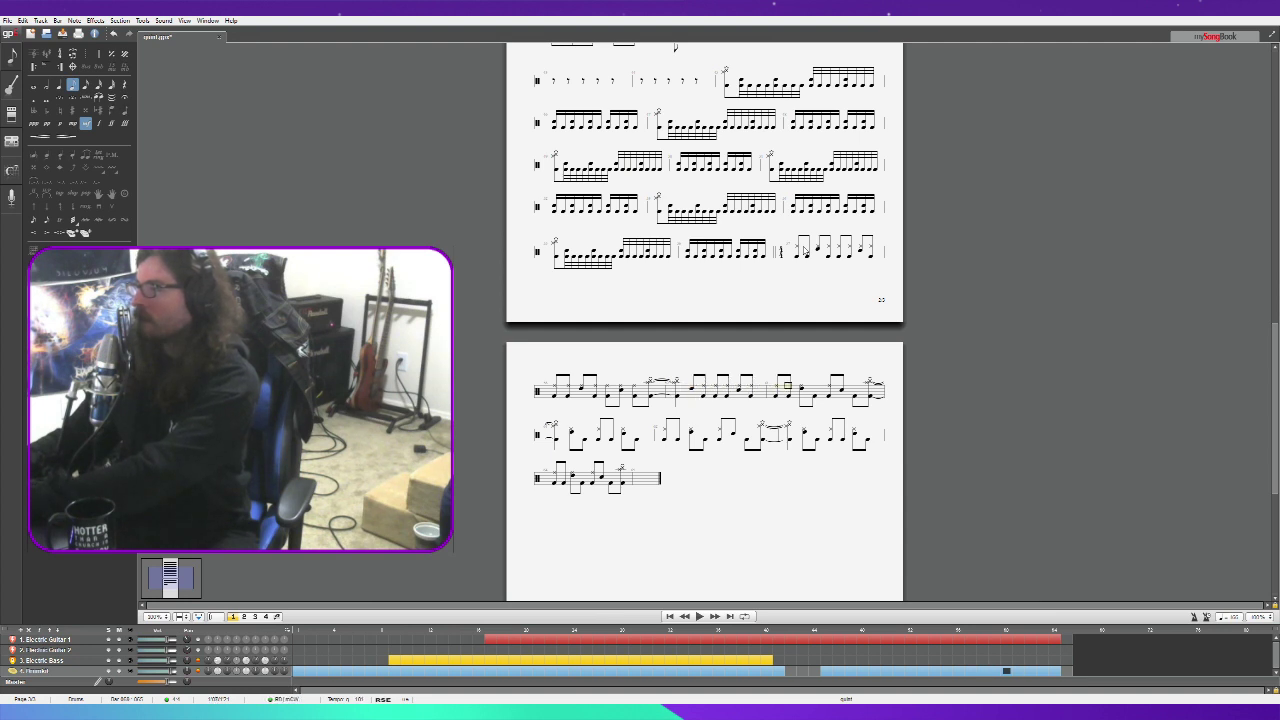
pyautogui.press('Right')
pyautogui.press('Right')
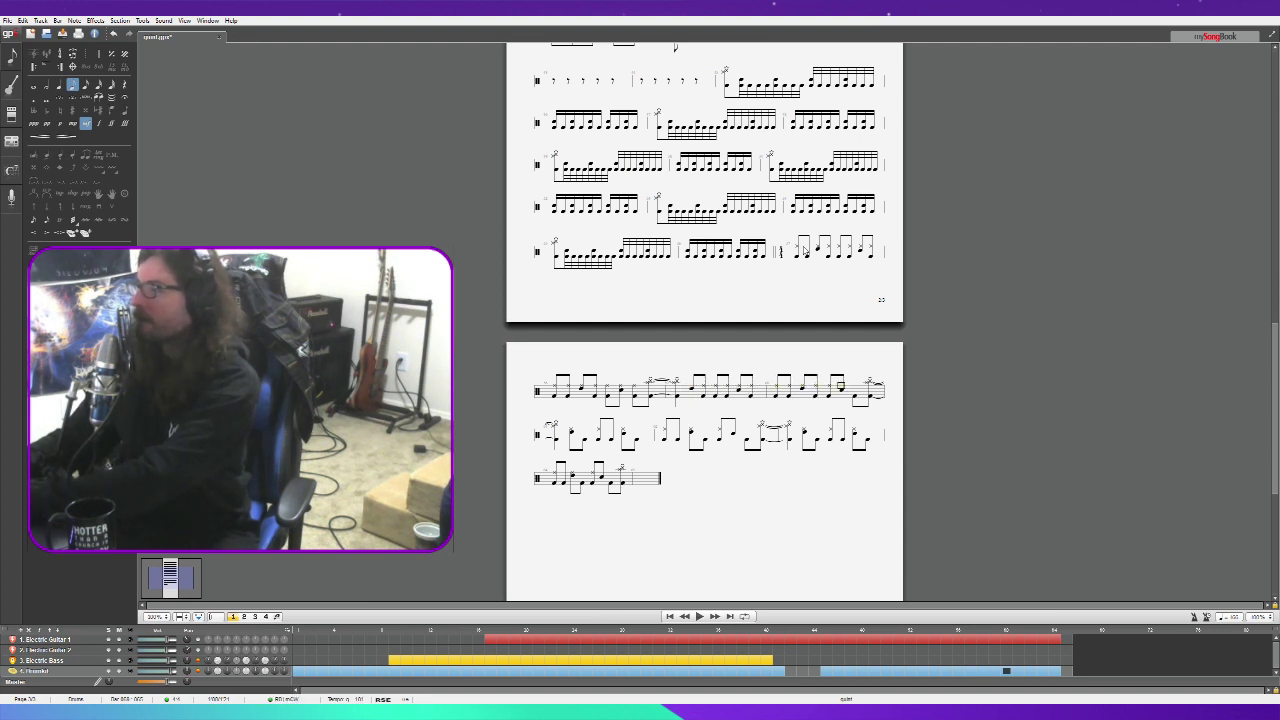
pyautogui.press('Right')
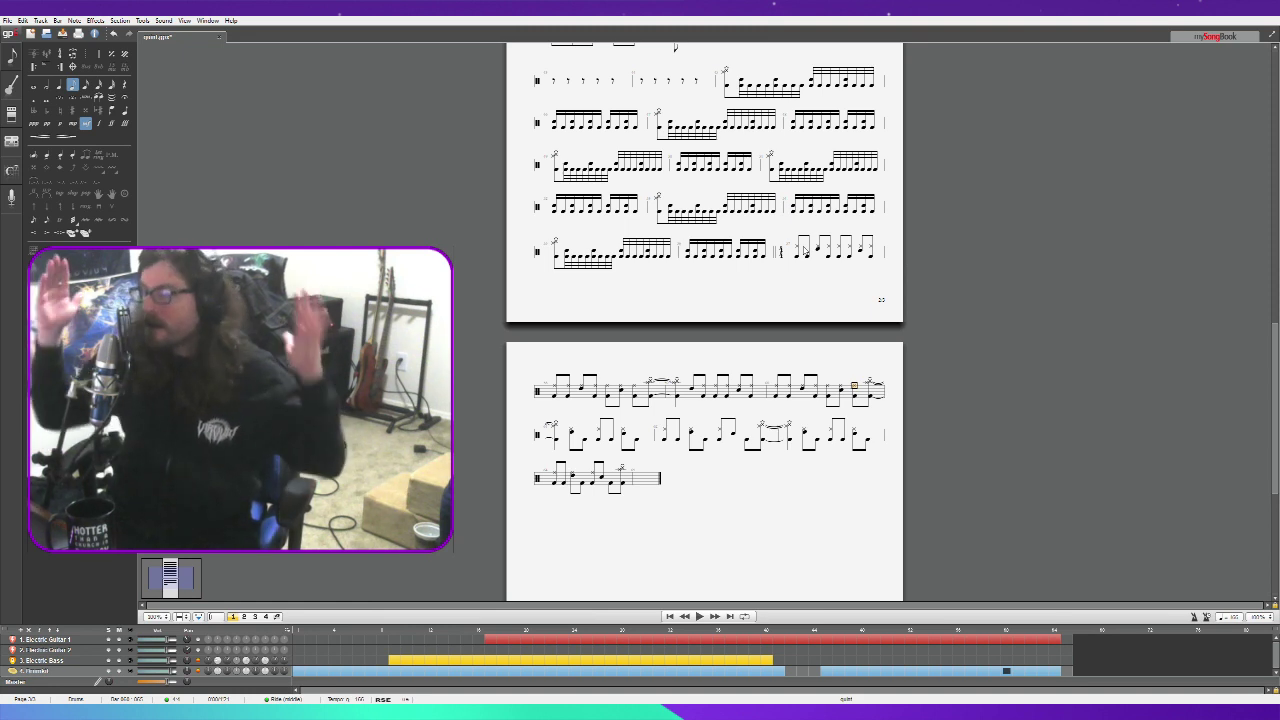
# Save the file and play back the revised drum part from bar 57.
pyautogui.hotkey('ctrl', 's')
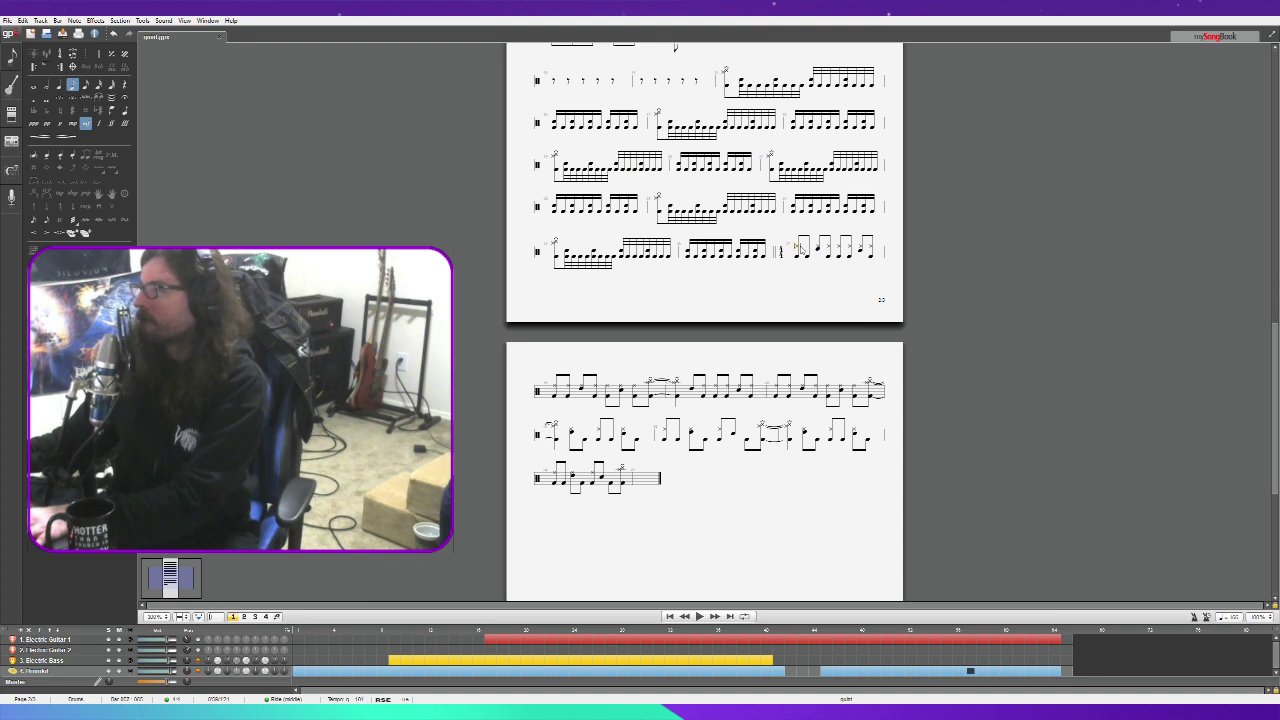
pyautogui.press('space')
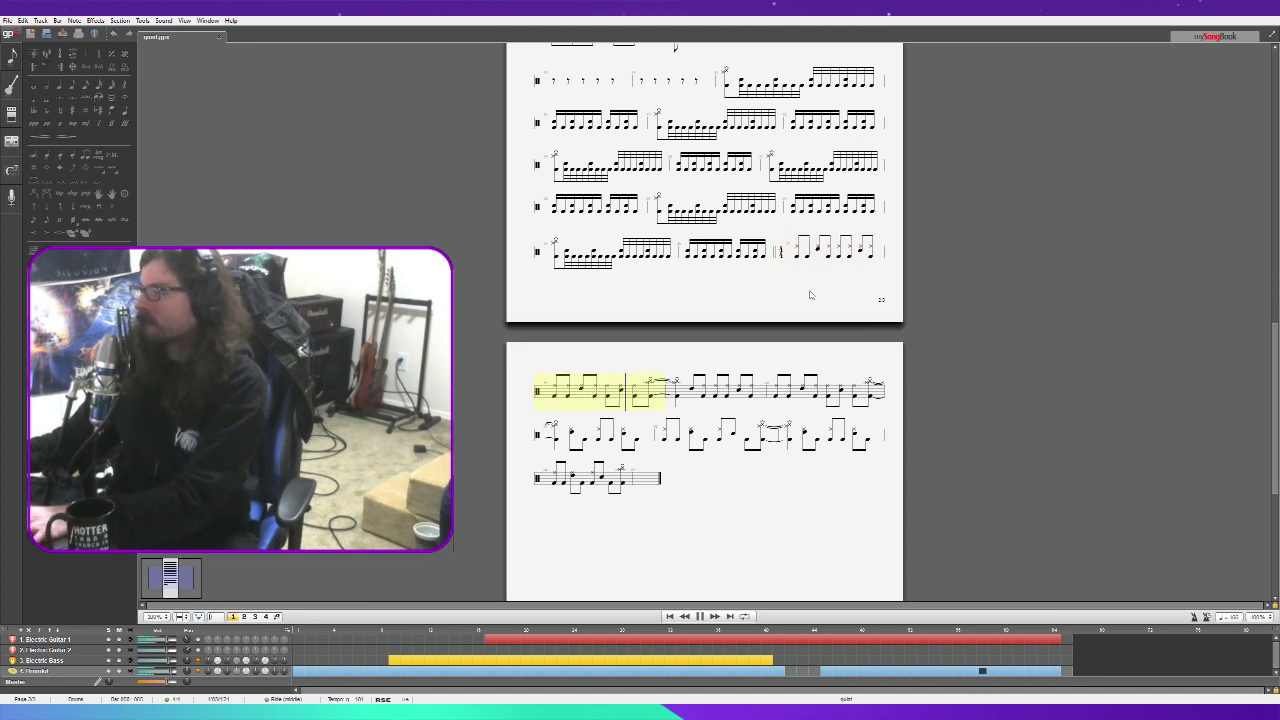
pyautogui.press('space')
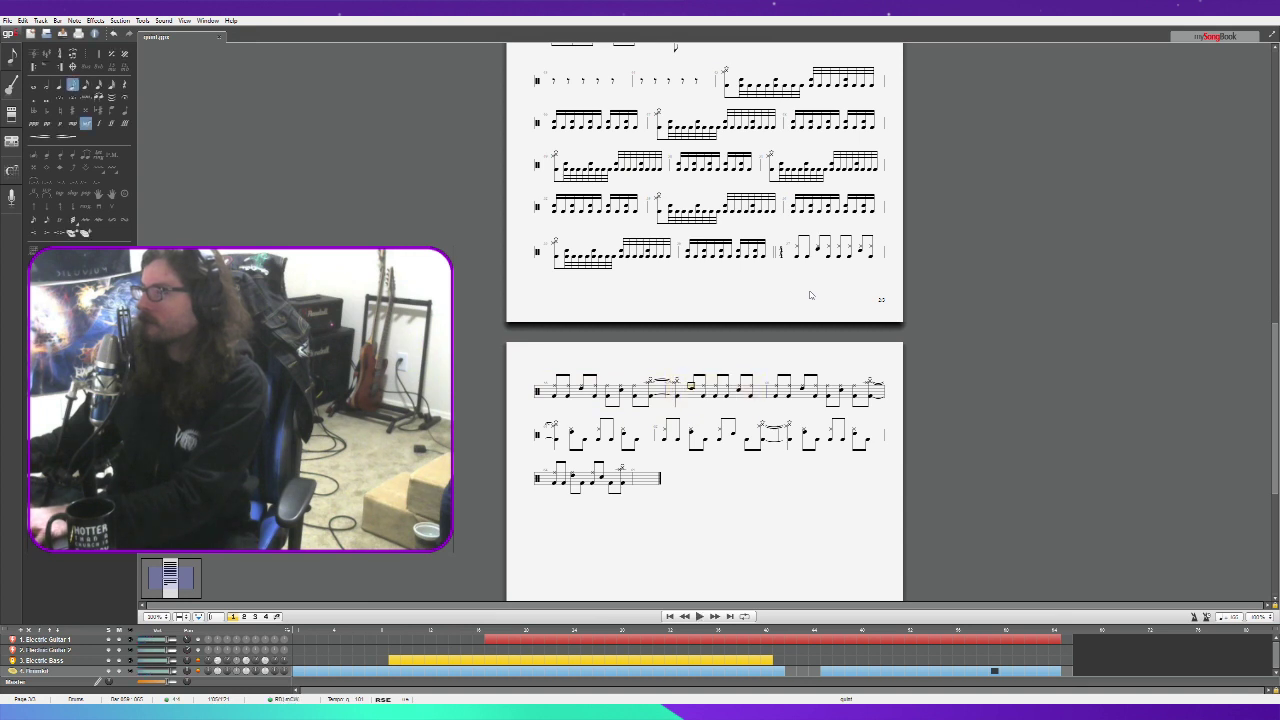